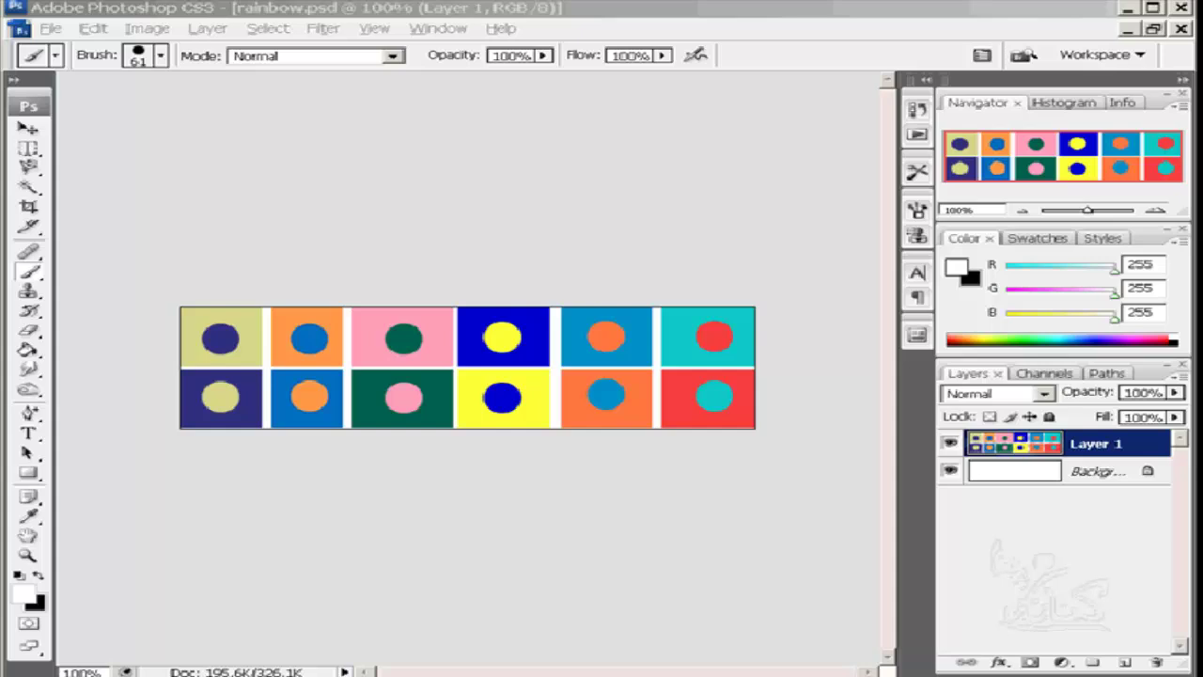
- Draw a wide rectangular marquee across the middle of the colour grid, spanning both rows
left_click(59, 178)
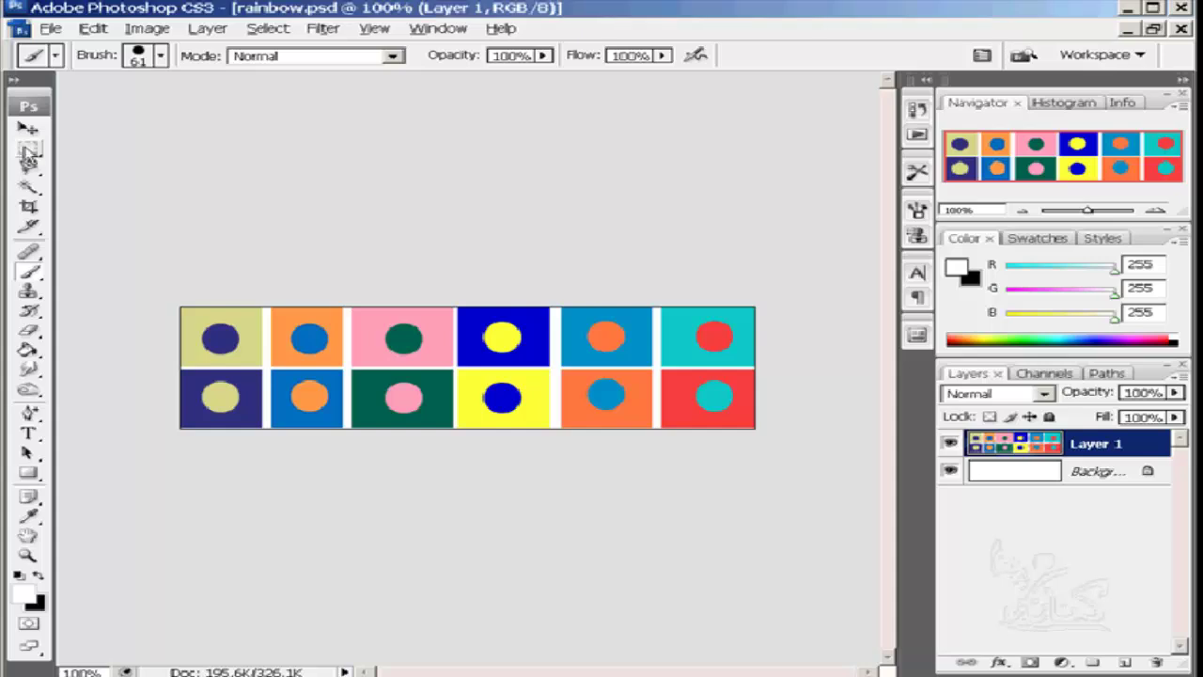
left_click(28, 150)
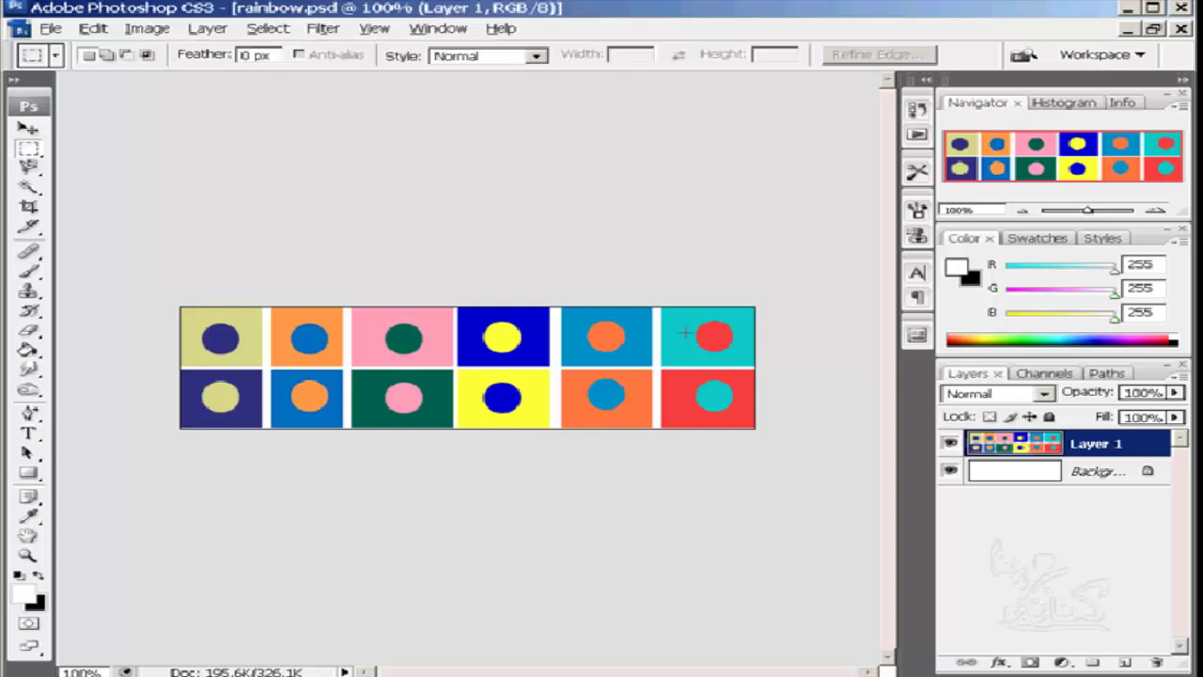
mouse_move(686, 332)
left_mouse_down()
mouse_move(584, 380)
mouse_move(244, 404)
left_mouse_up()
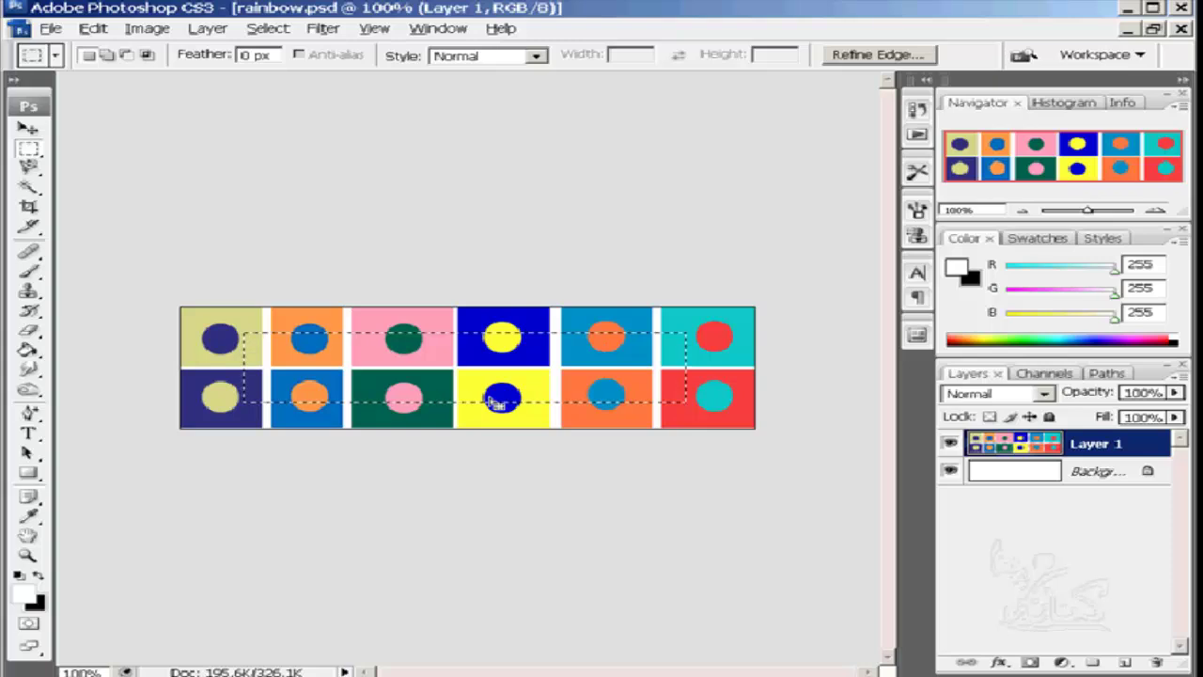
- Save the rectangular selection to a new alpha channel named hh
right_click(367, 350)
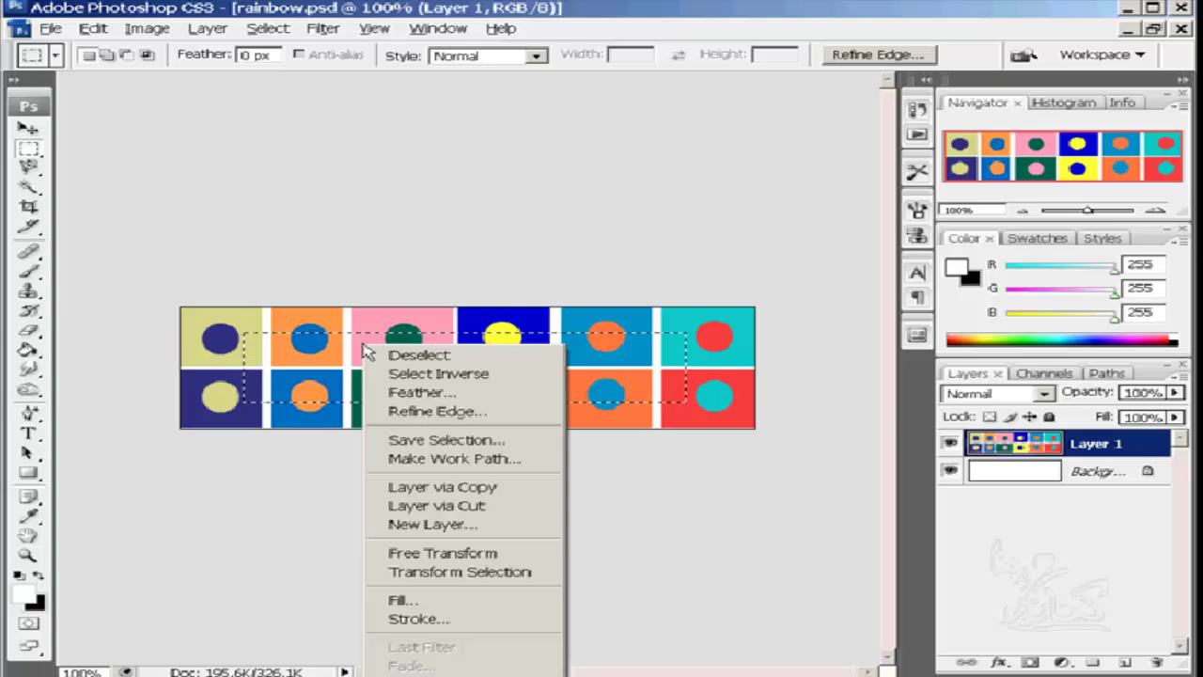
left_click(474, 443)
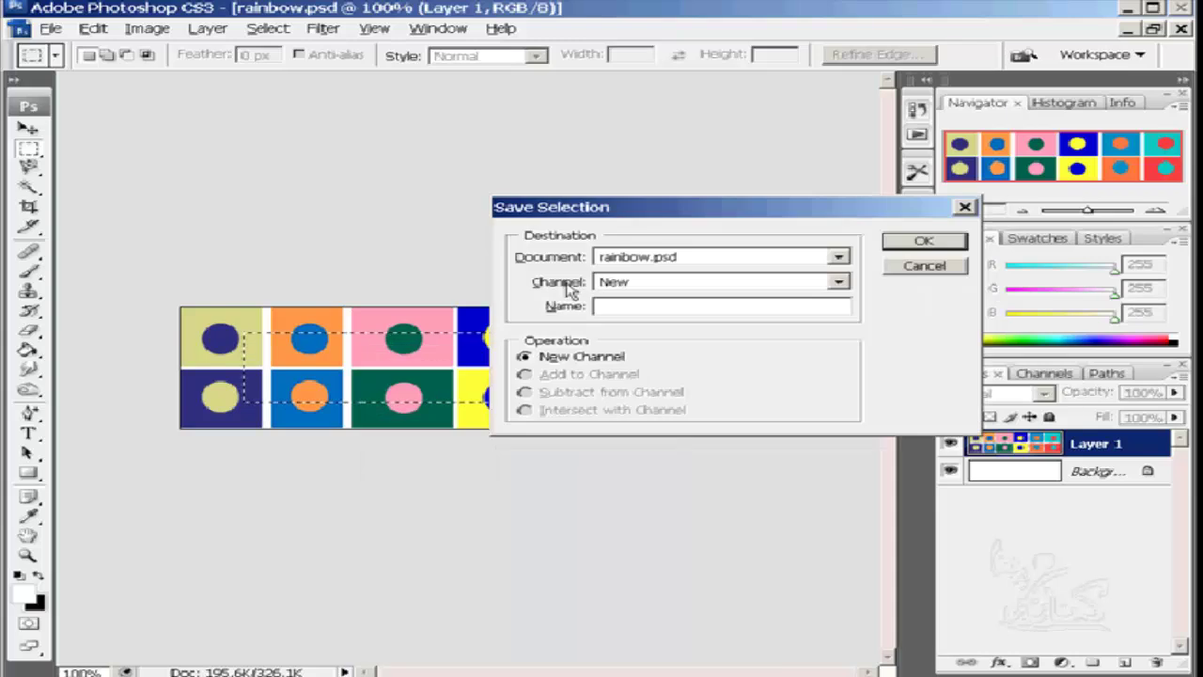
left_click(838, 282)
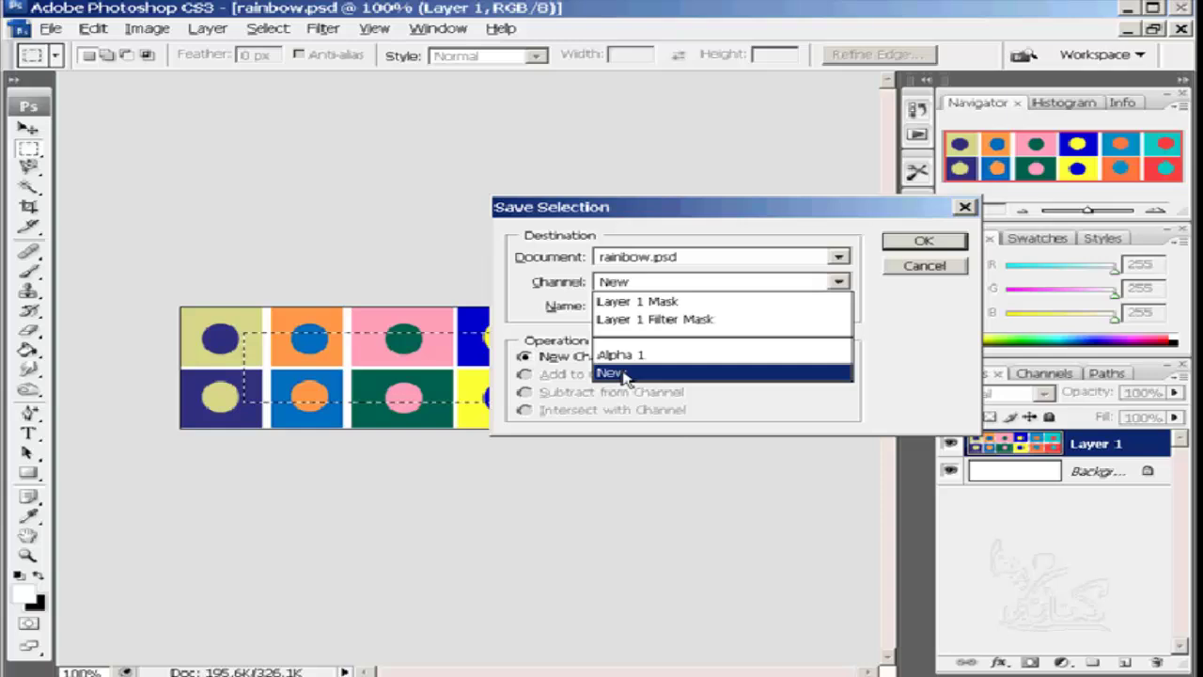
left_click(625, 374)
left_click(698, 312)
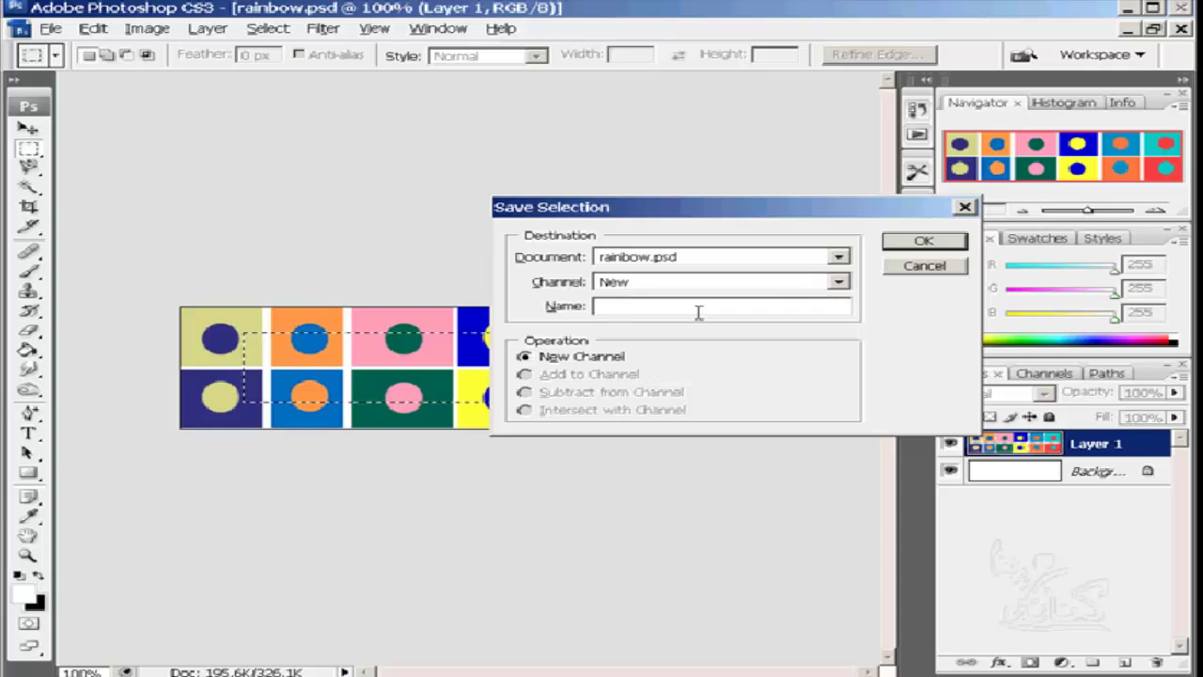
type("lhh")
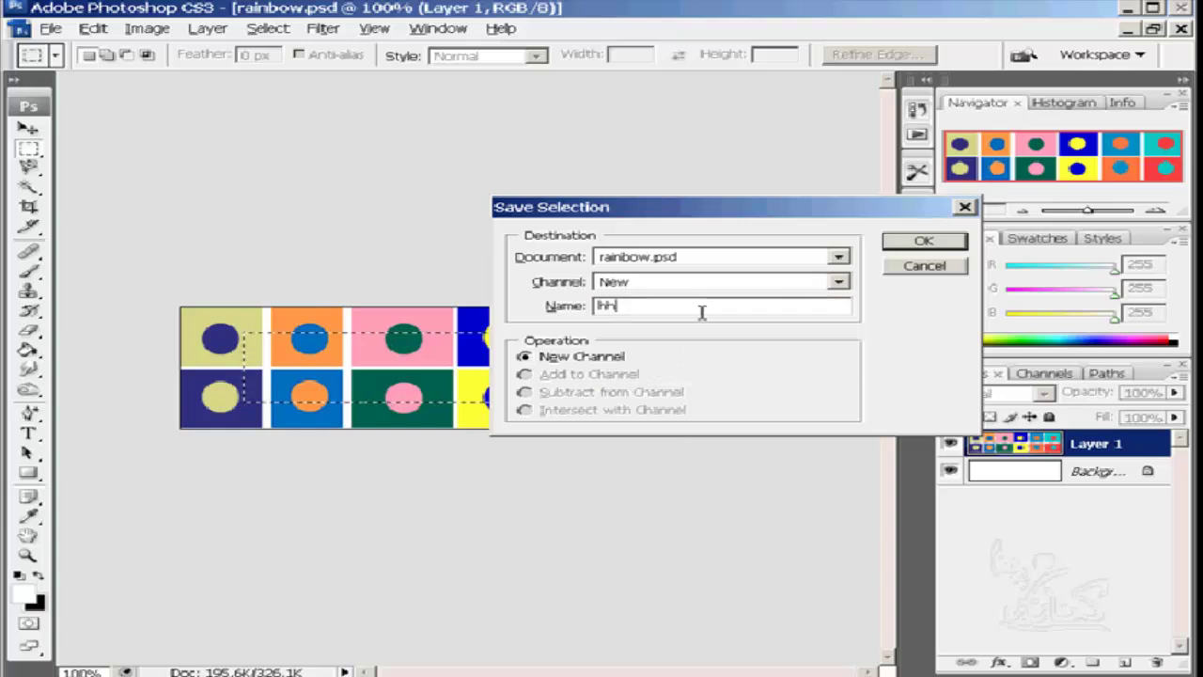
left_click(907, 245)
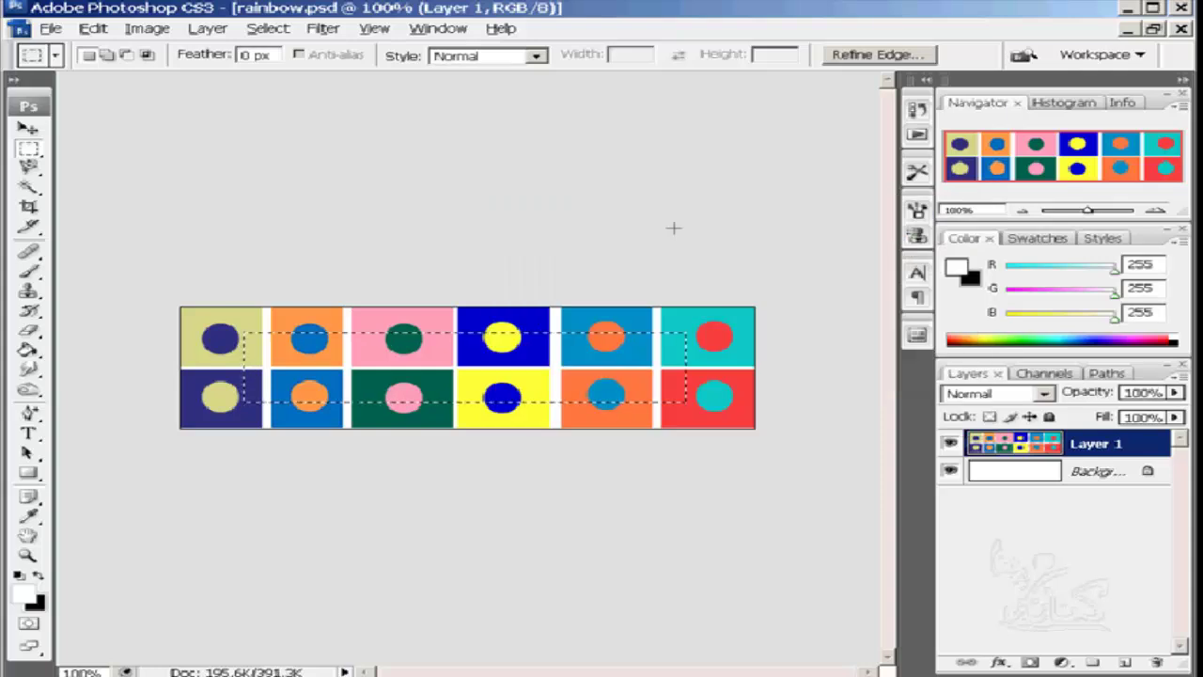
- Show the hh channel alone, deselect everything, and make white the foreground colour
left_click(1054, 374)
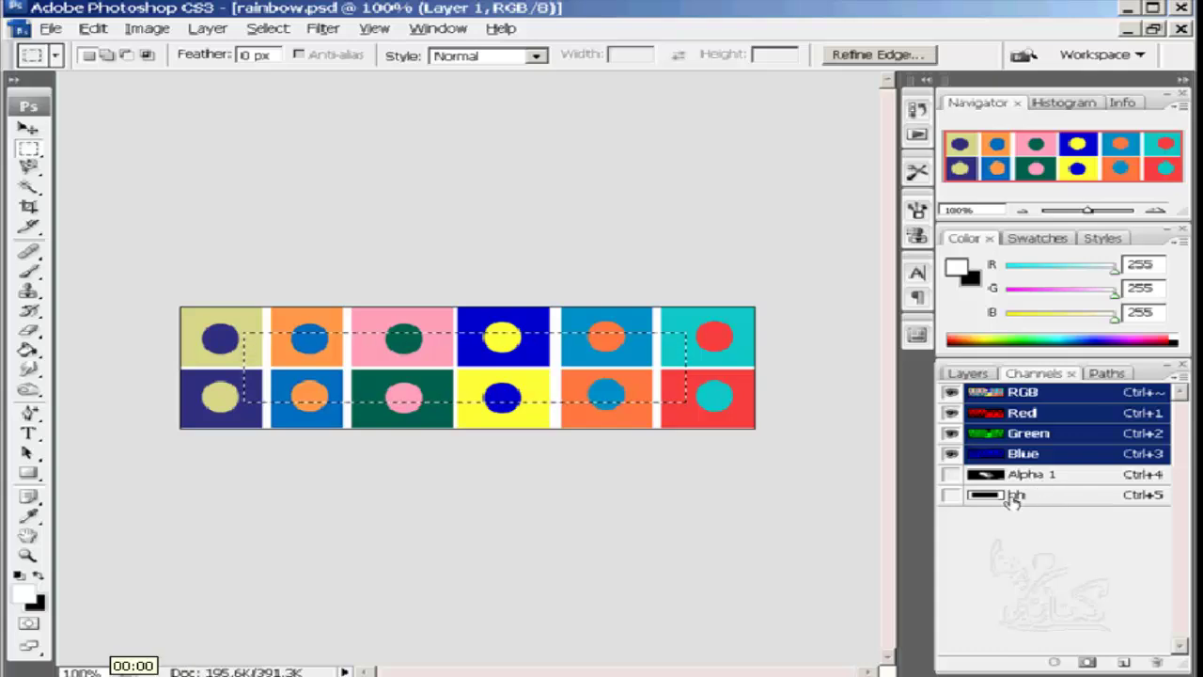
left_click(950, 496)
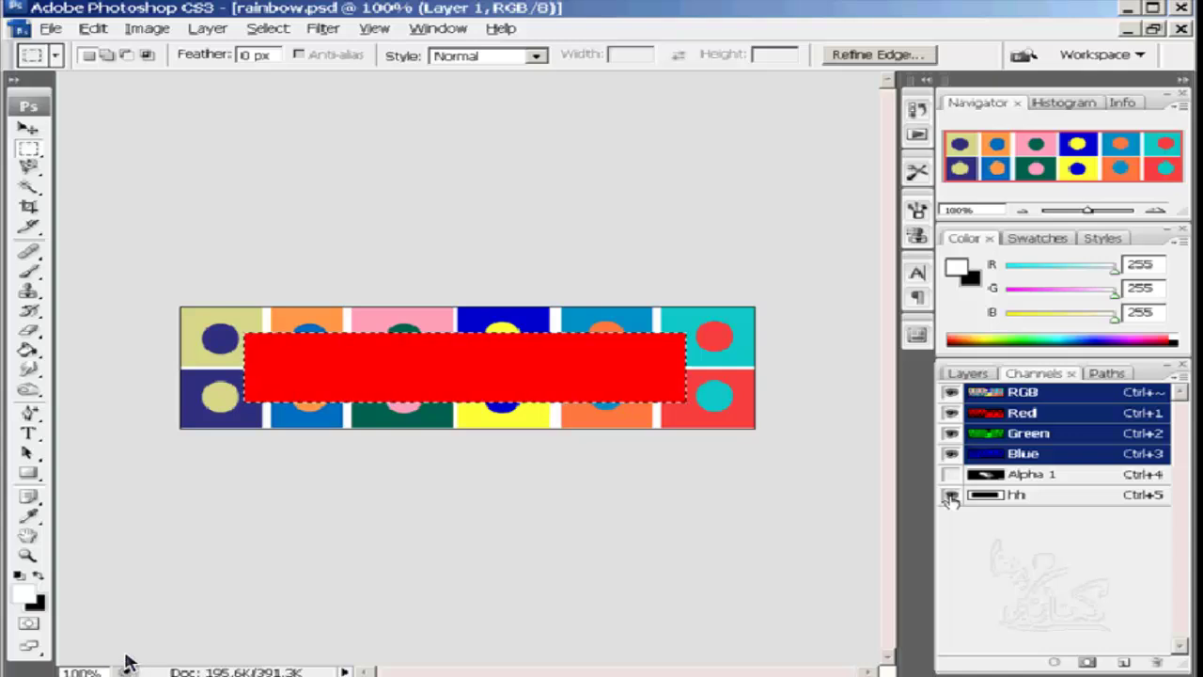
left_click(950, 497)
left_click(1019, 496)
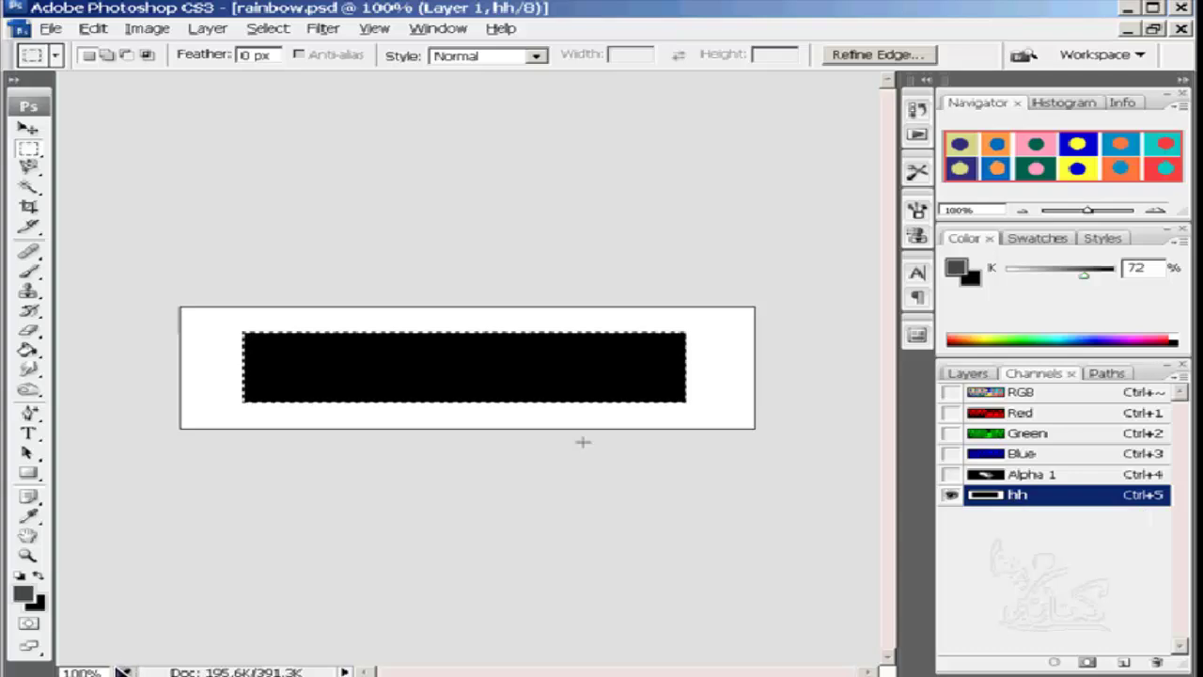
key("ctrl+d")
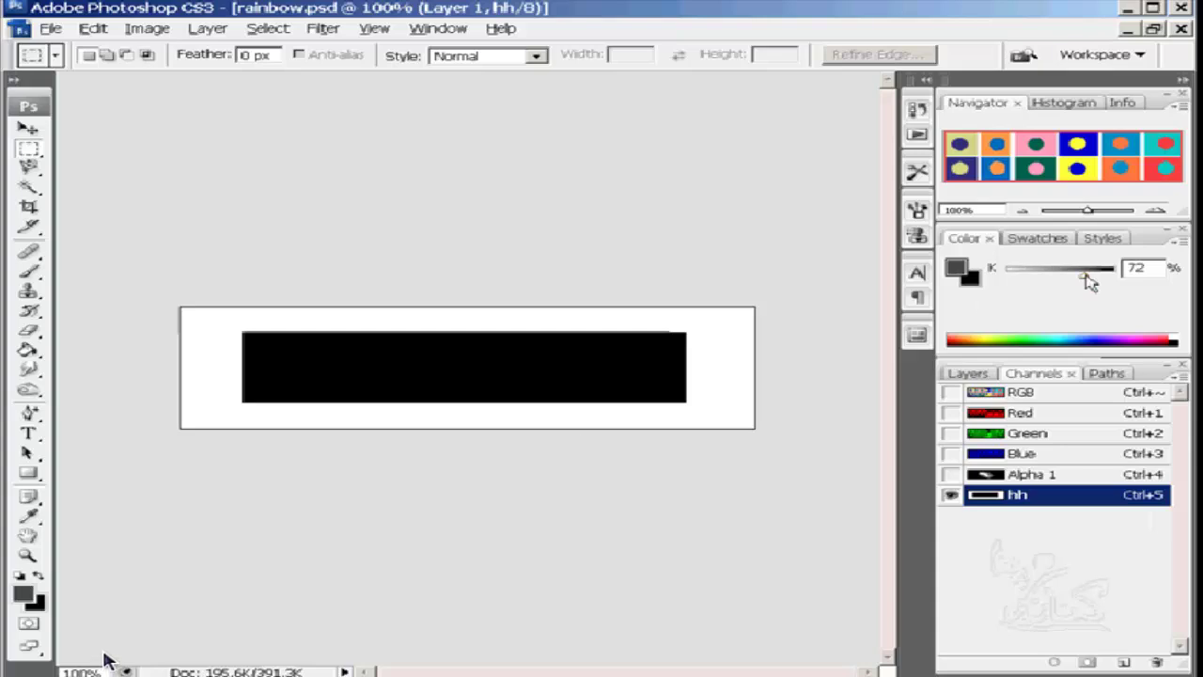
key("d")
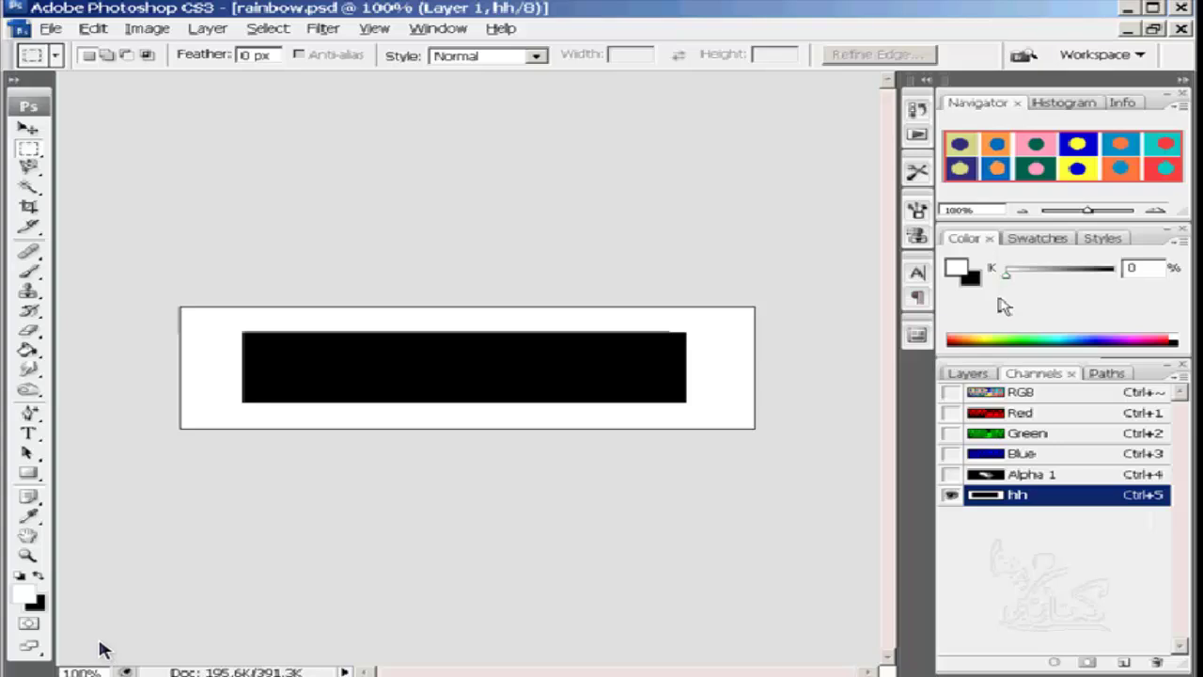
- Set a 46 px brush and paint white over the rectangle's top-right corner
left_click(31, 273)
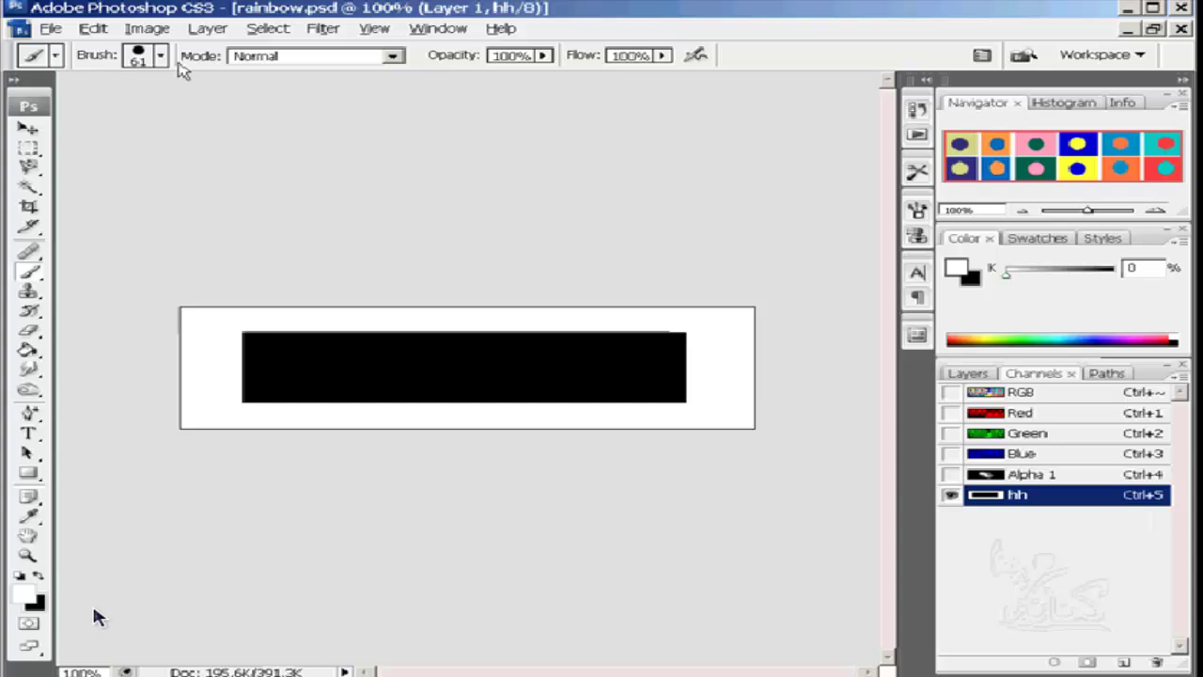
left_click(160, 57)
mouse_move(105, 110)
left_mouse_down()
mouse_move(119, 109)
mouse_move(88, 111)
left_mouse_up()
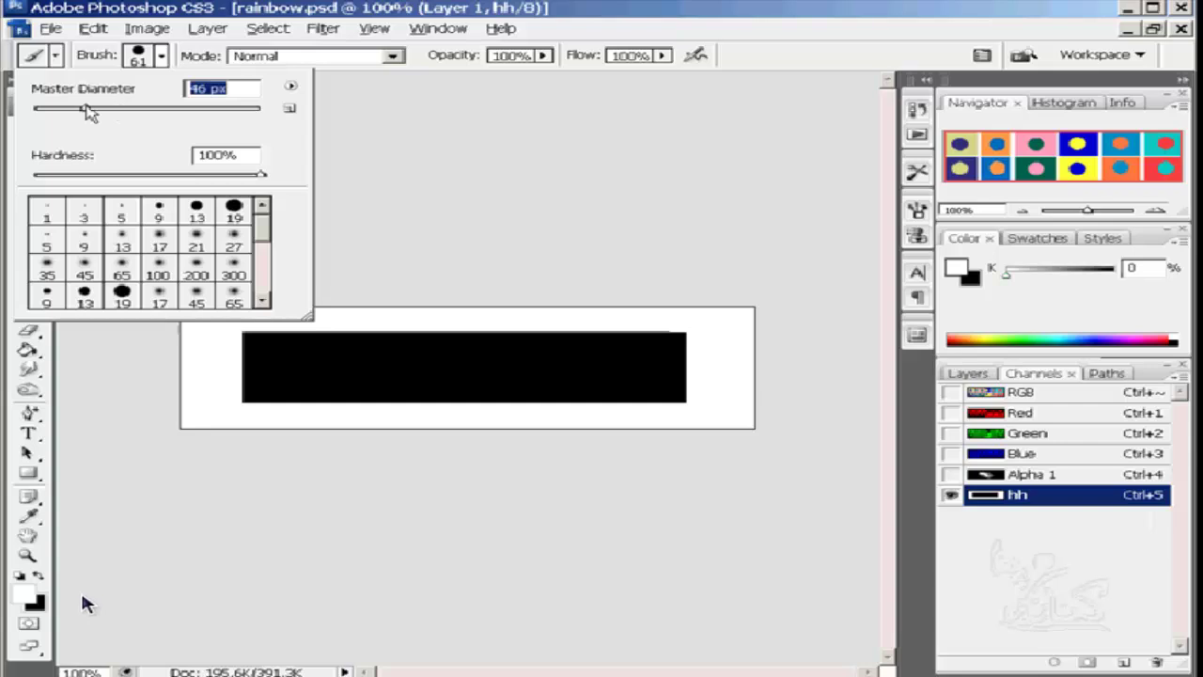
left_click(163, 57)
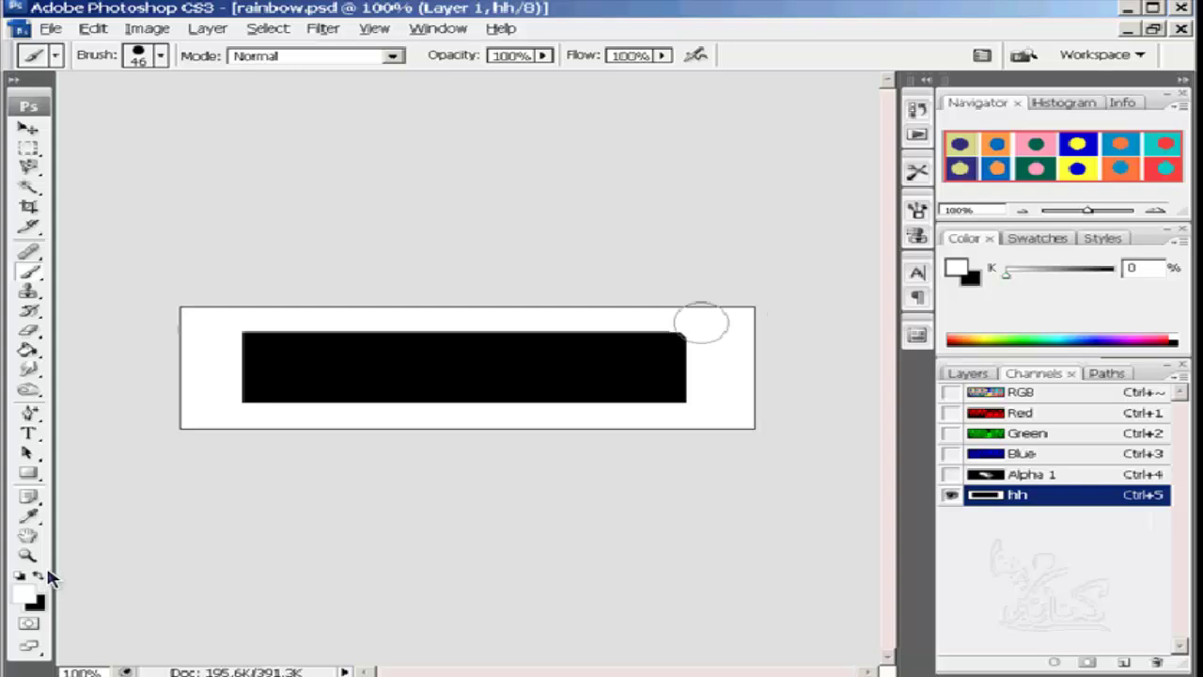
left_click(667, 330)
mouse_move(667, 331)
left_mouse_down()
mouse_move(611, 333)
mouse_move(681, 341)
left_mouse_up()
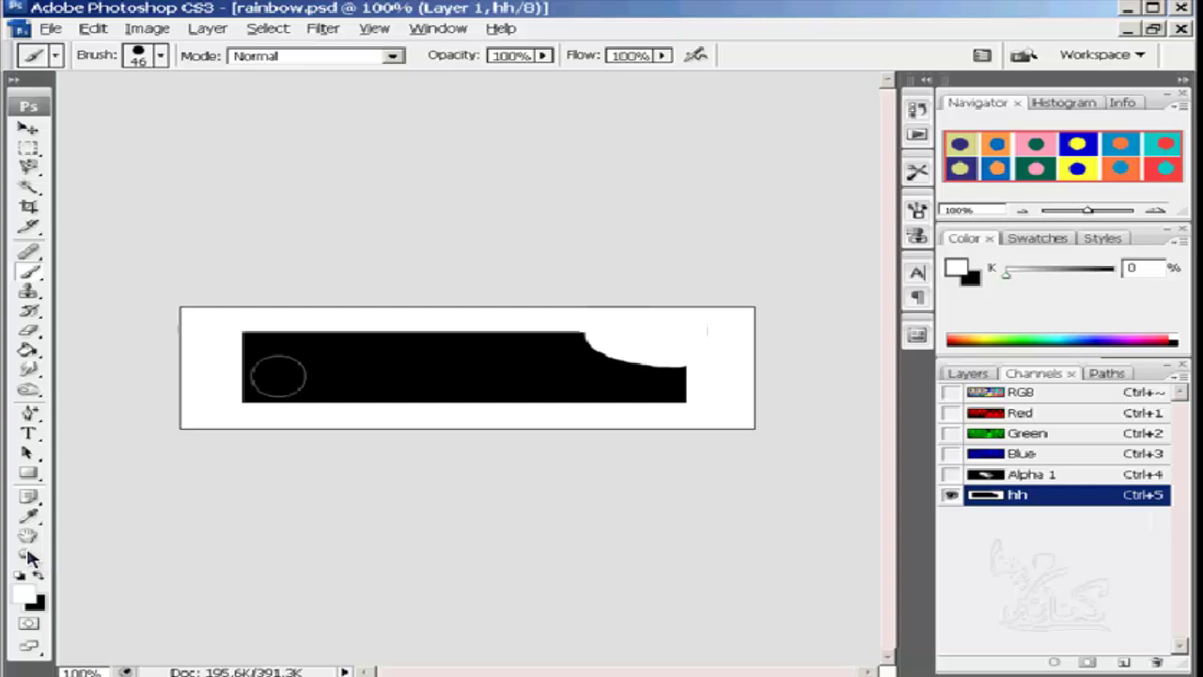
- Paint four circles along the rectangle, shading from white through light and medium to dark grey
left_click(278, 376)
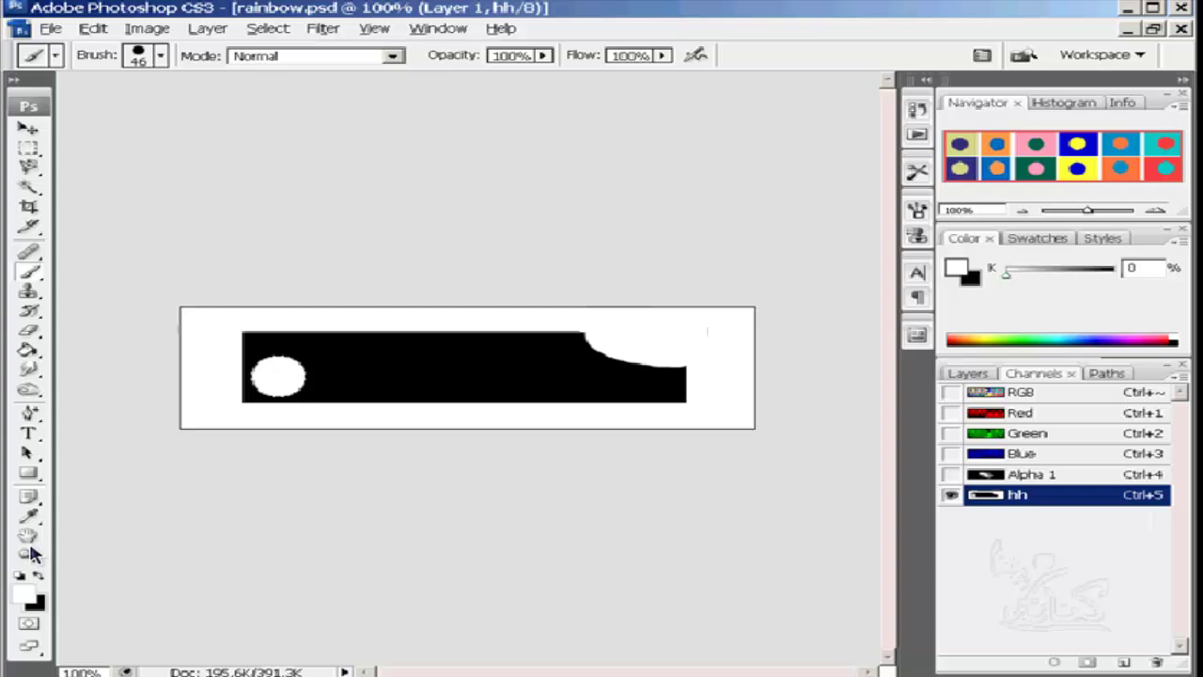
left_click_drag(1009, 275, 1021, 274)
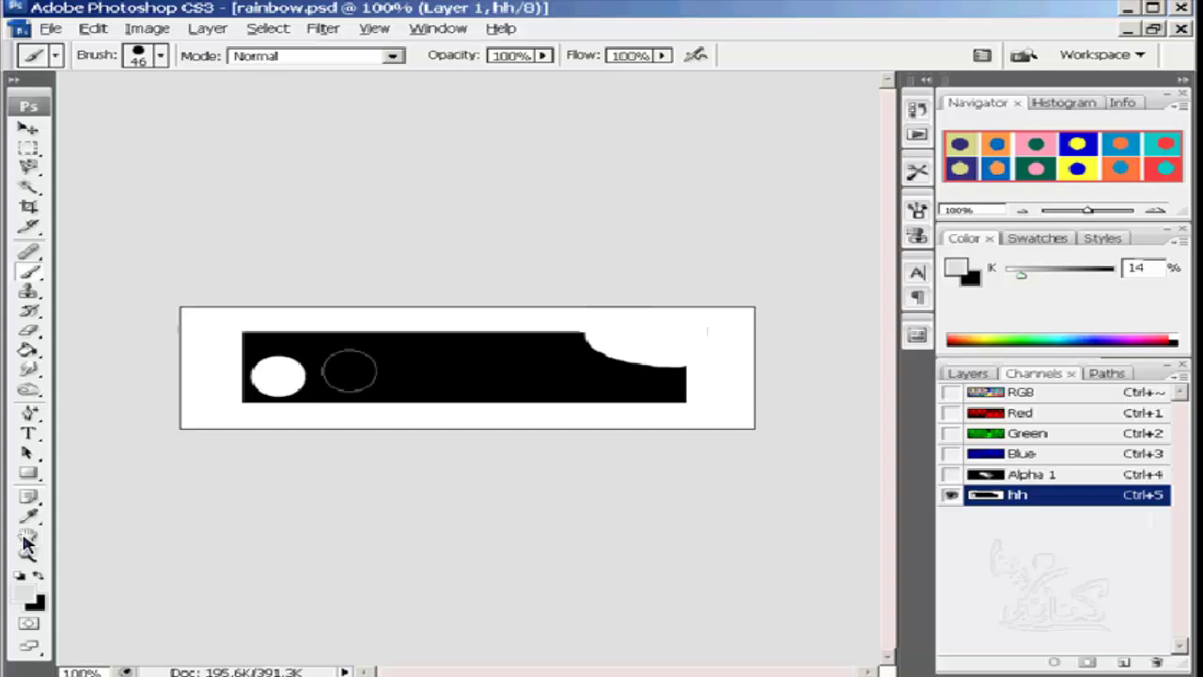
left_click(343, 377)
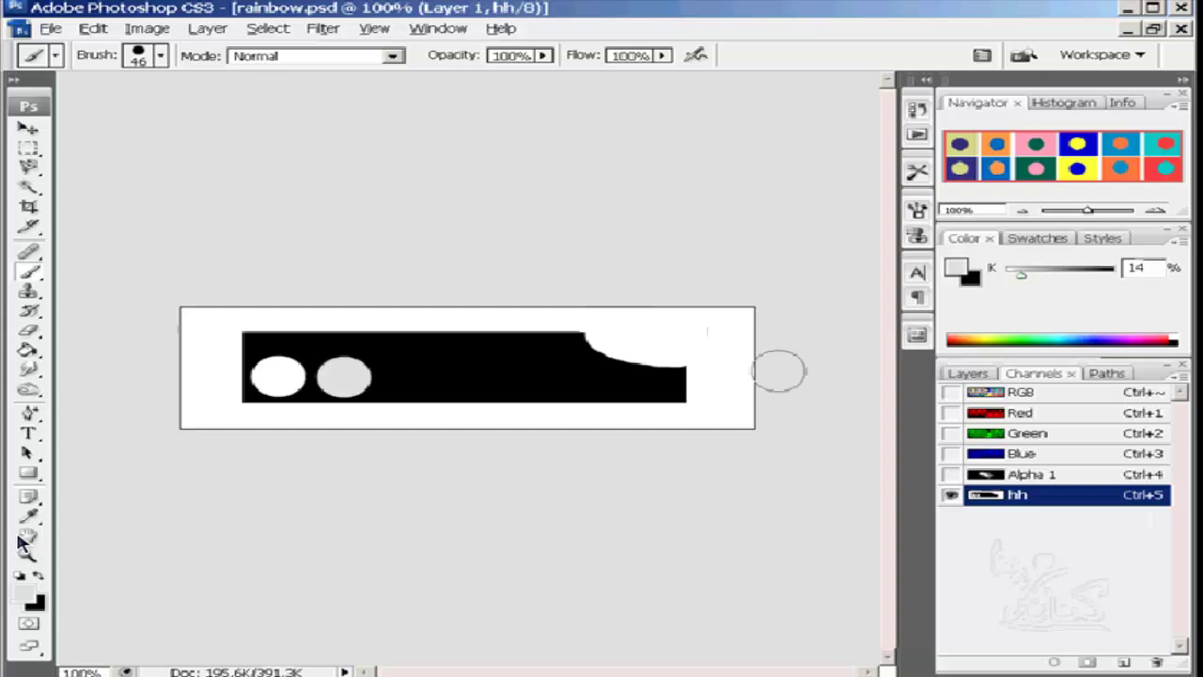
left_click_drag(1019, 274, 1046, 276)
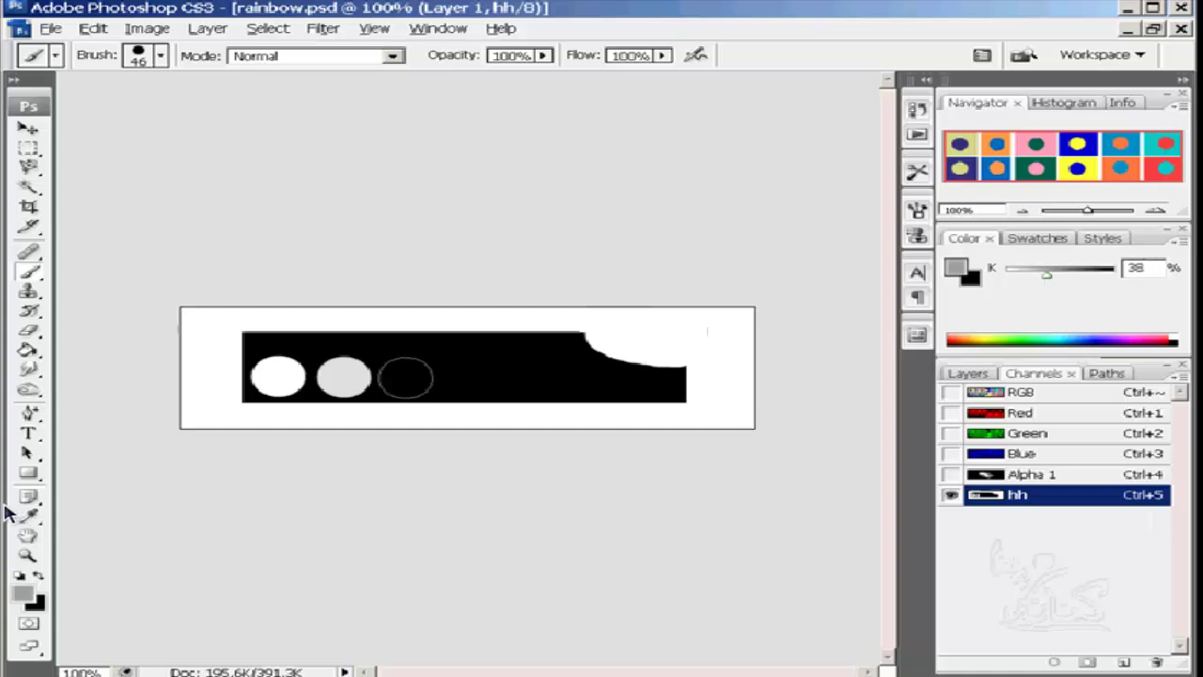
left_click(405, 377)
left_click_drag(1048, 282, 1076, 284)
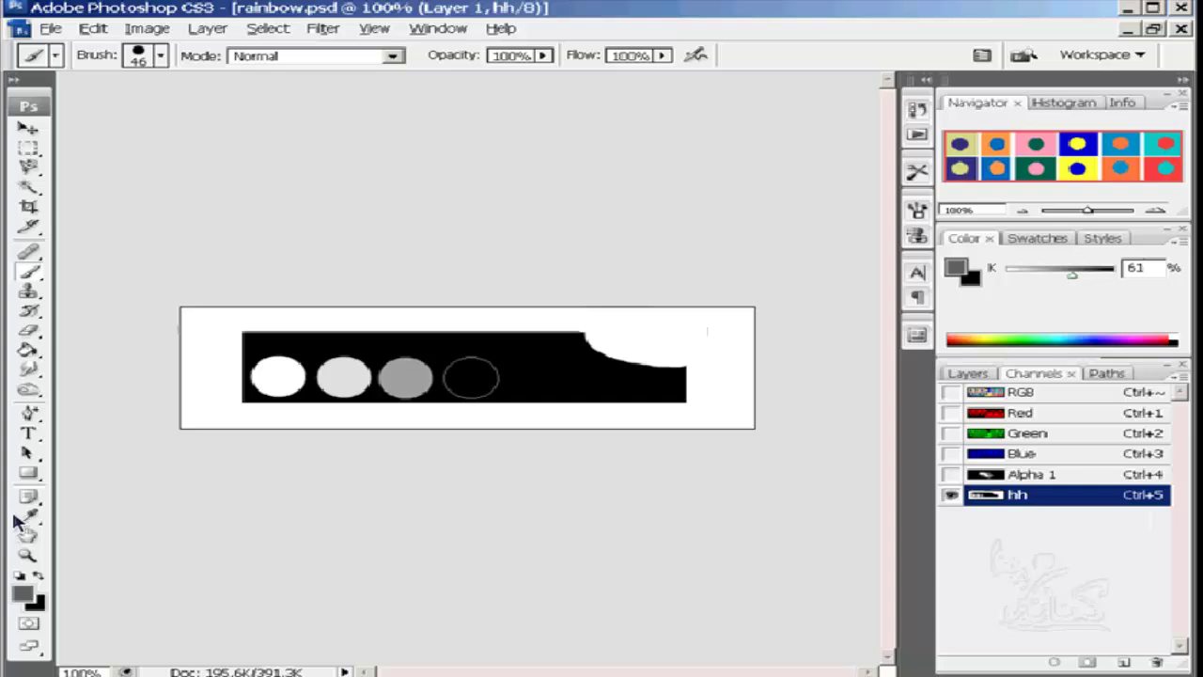
left_click(470, 377)
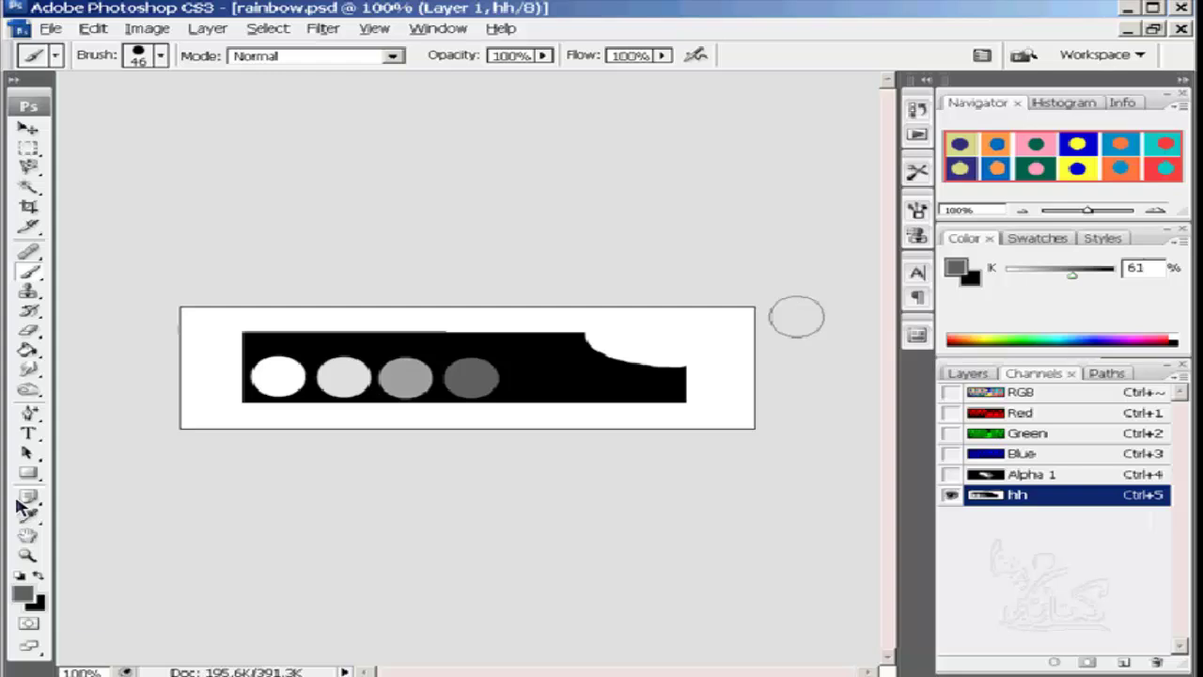
left_click(51, 29)
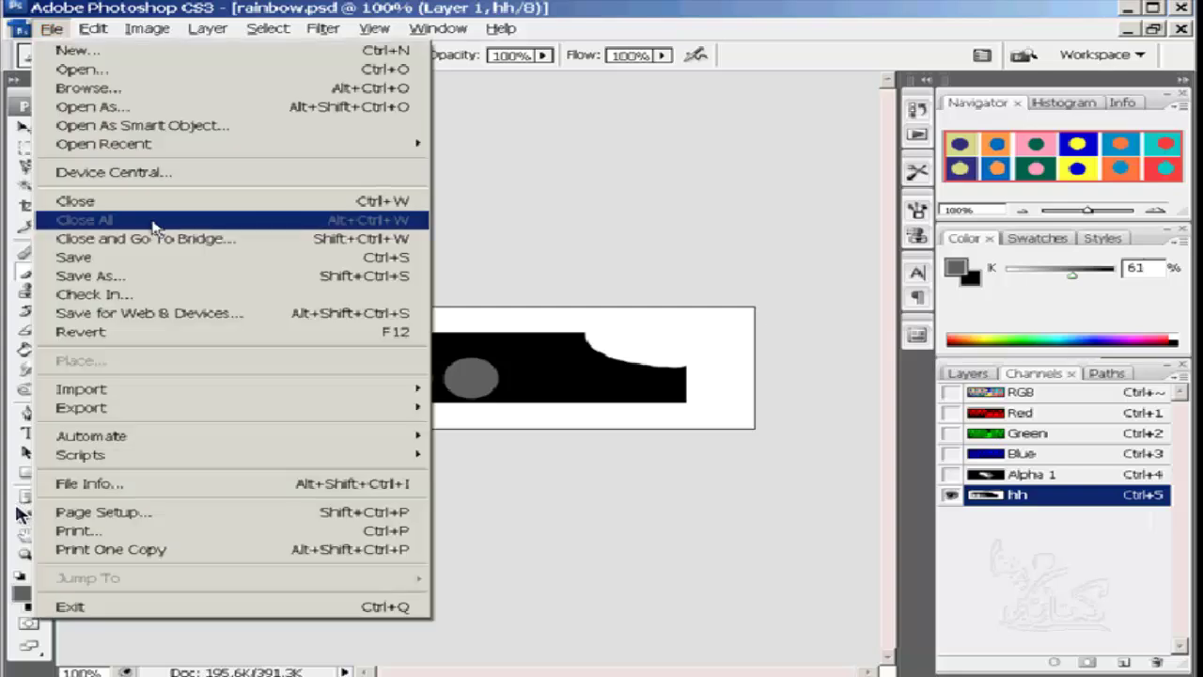
- Return to the RGB composite image and bring back the Layers panel
left_click(153, 228)
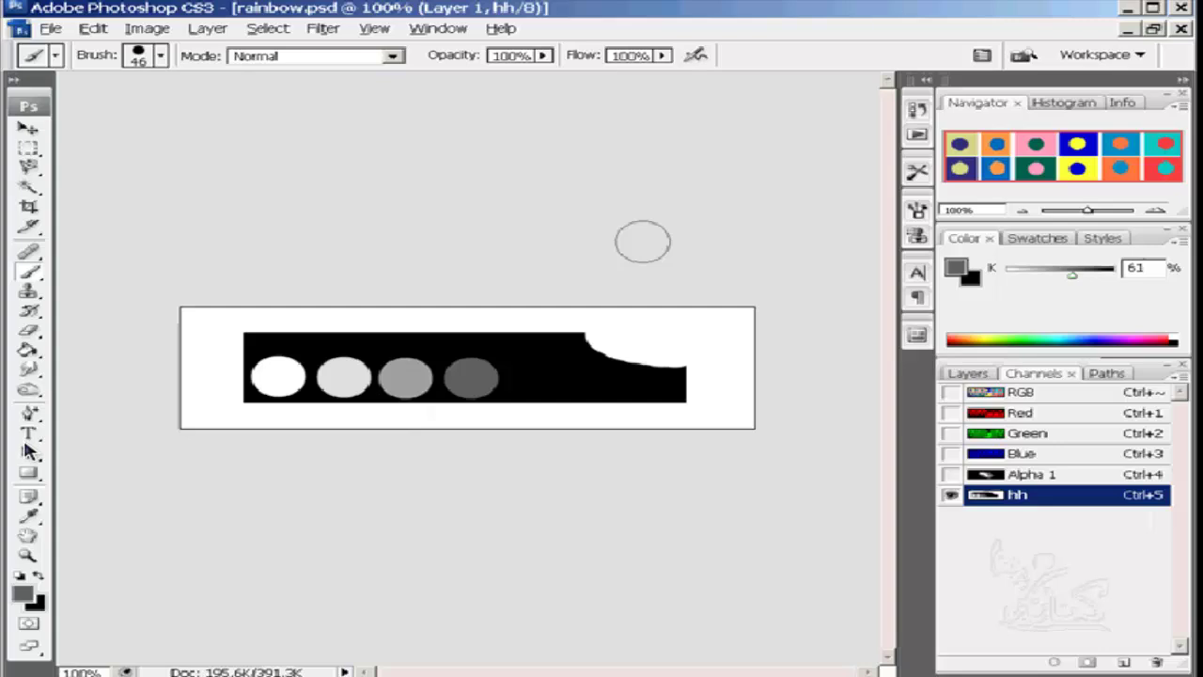
left_click(980, 395)
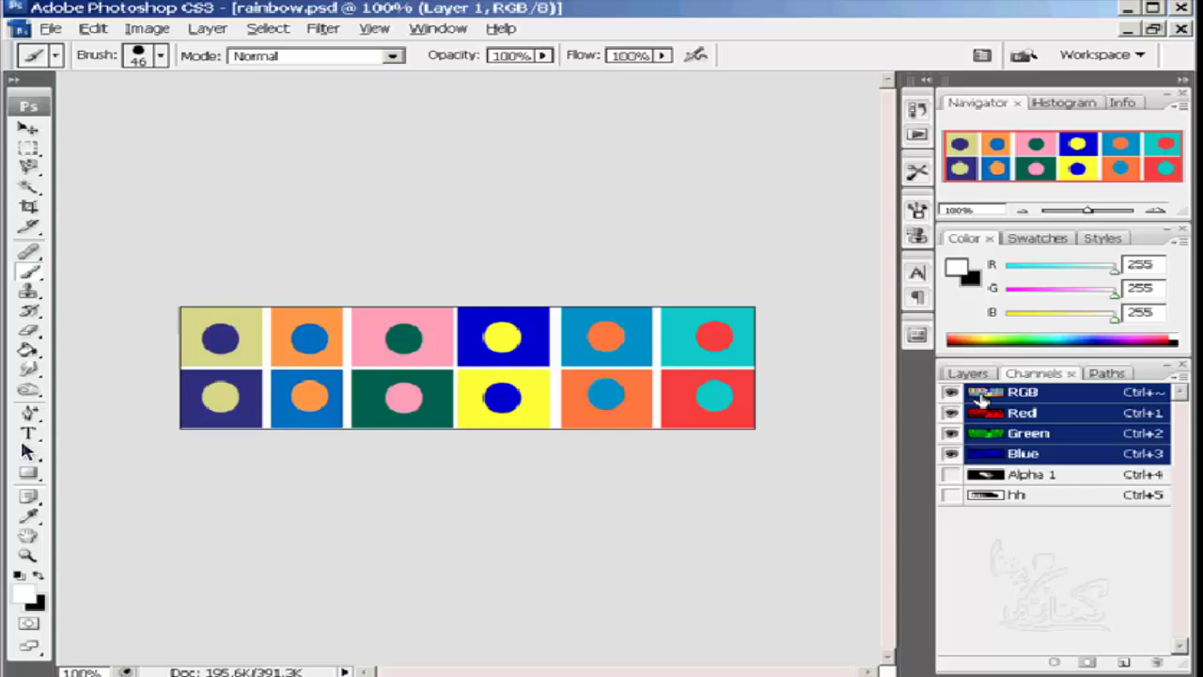
left_click(968, 373)
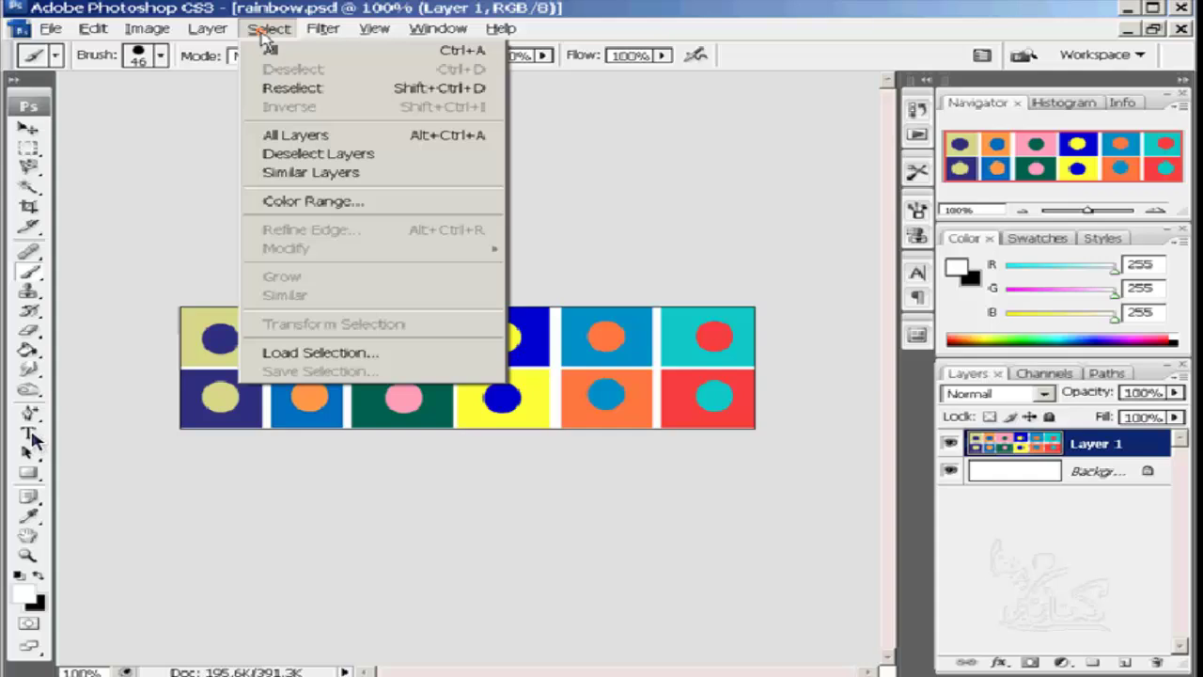
- Load the hh channel as a new selection with Load Selection
left_click(381, 352)
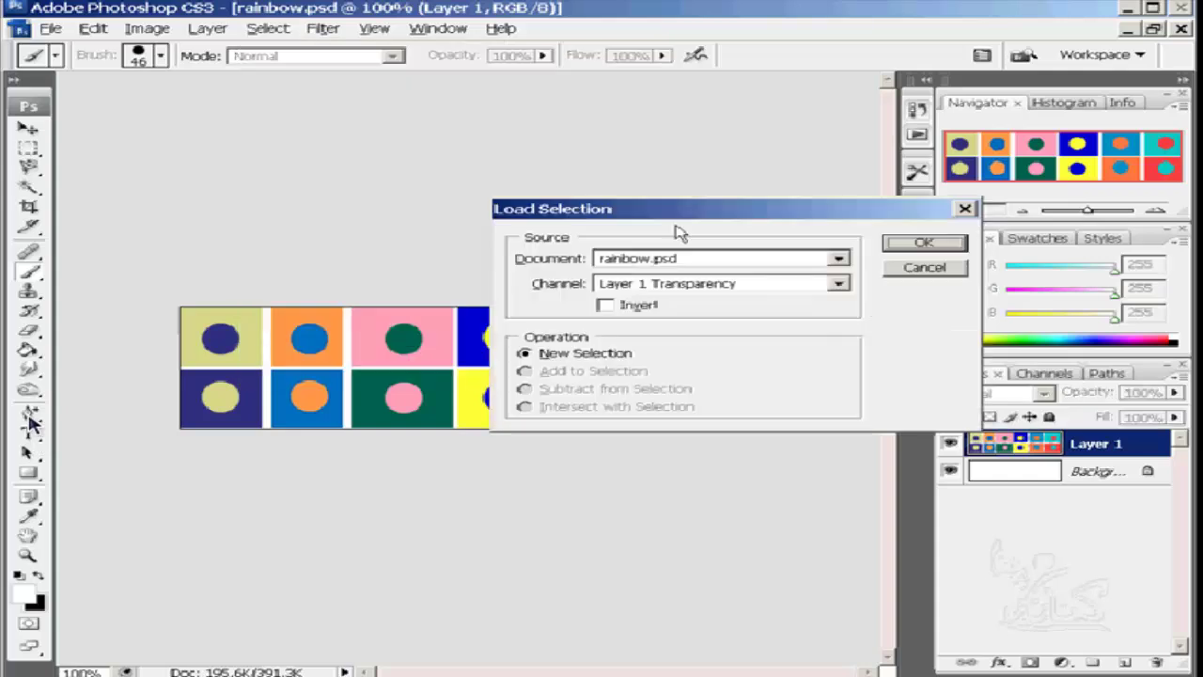
left_click(837, 283)
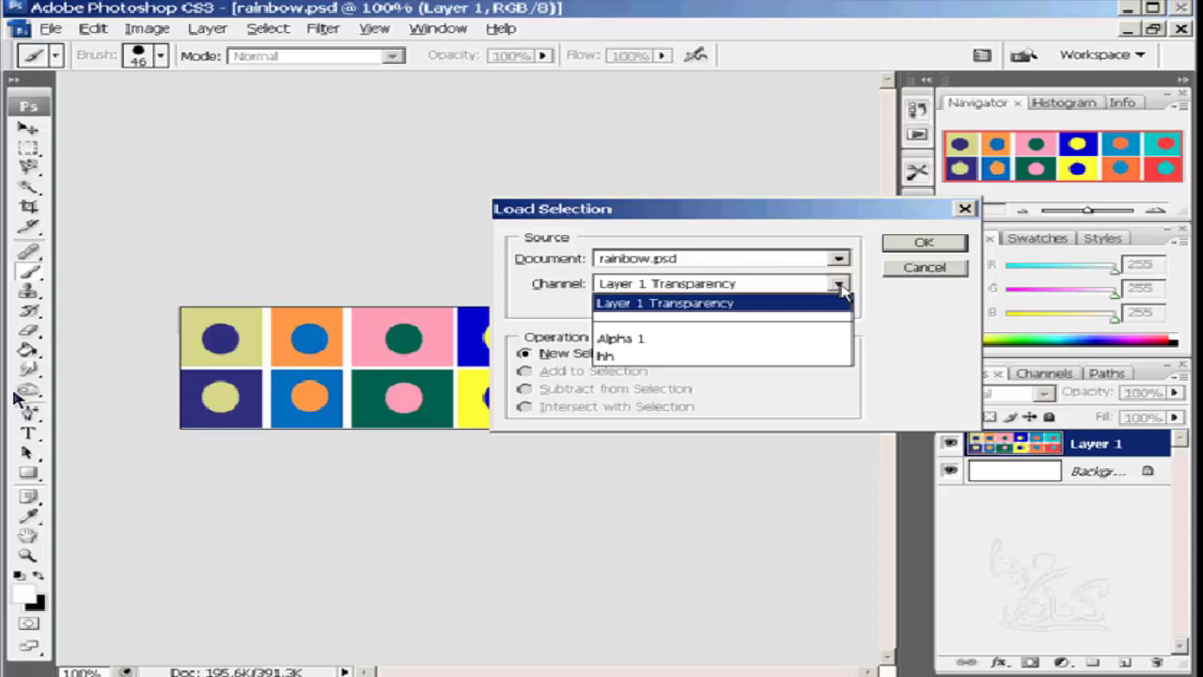
left_click(658, 357)
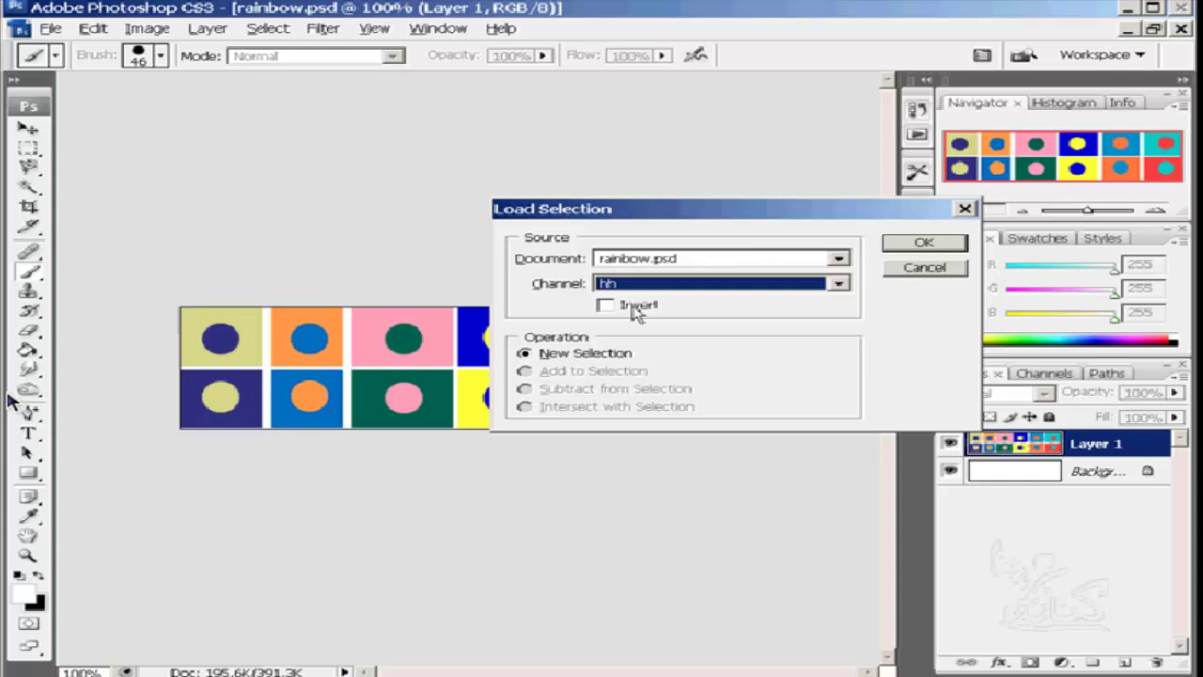
key("Return")
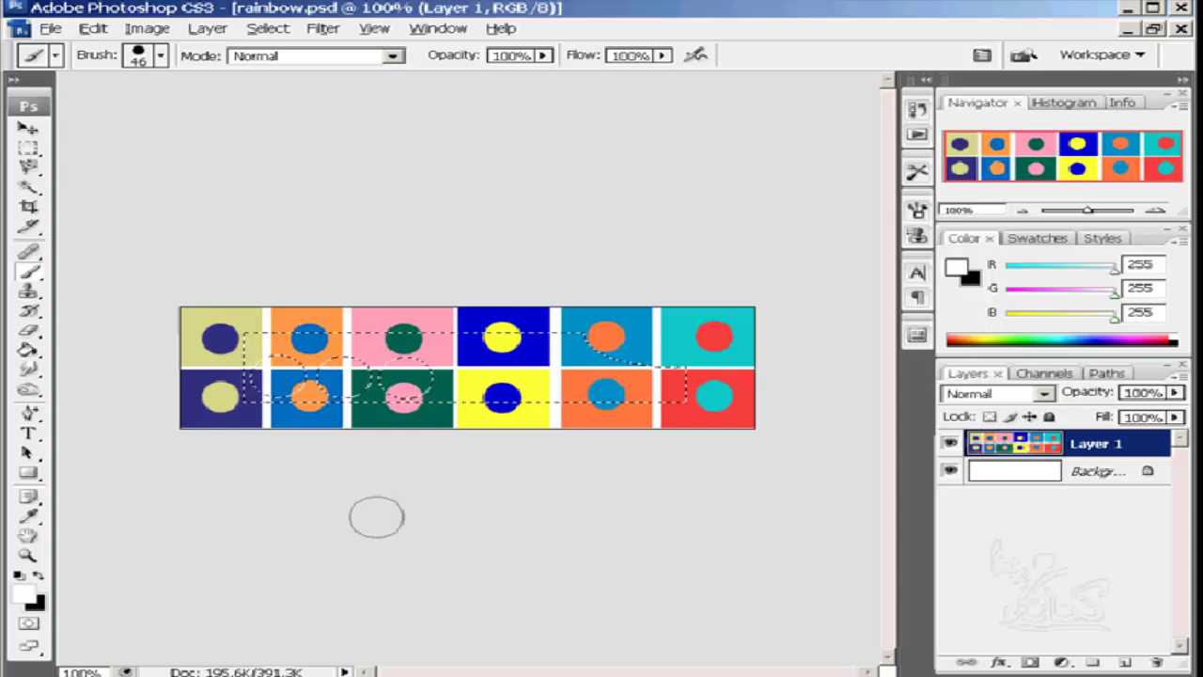
- Clear the hh selection on Layer 1 to white, then compare the hh channel with the composite
key("Delete")
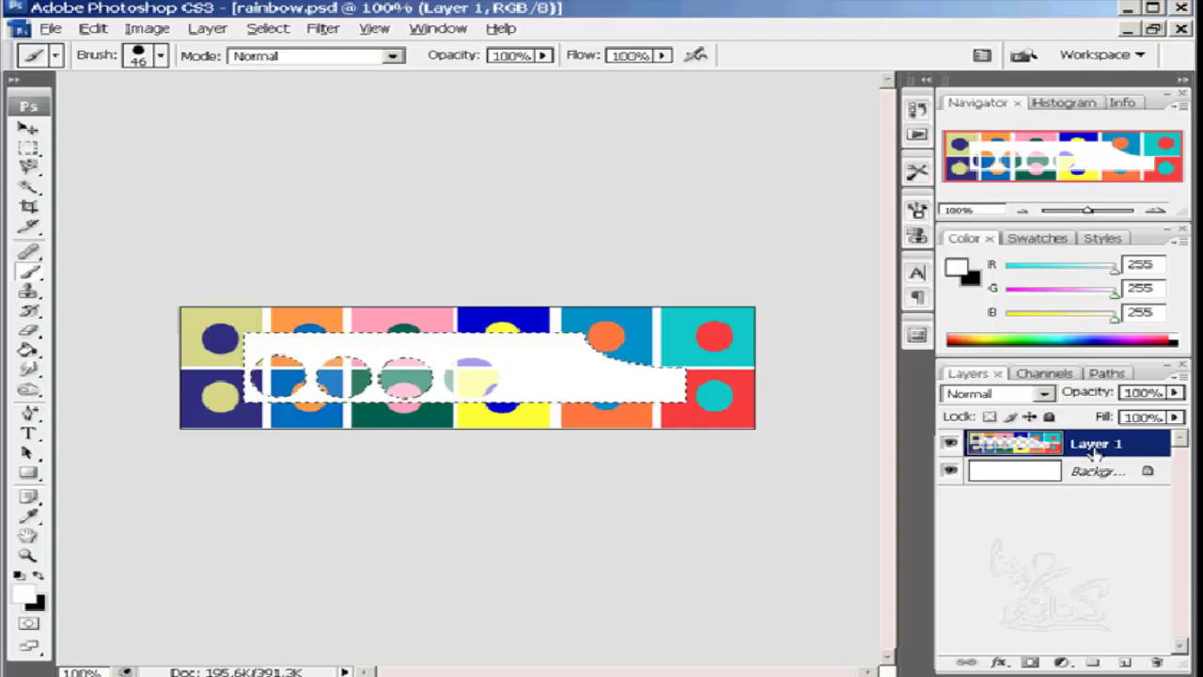
left_click(1041, 373)
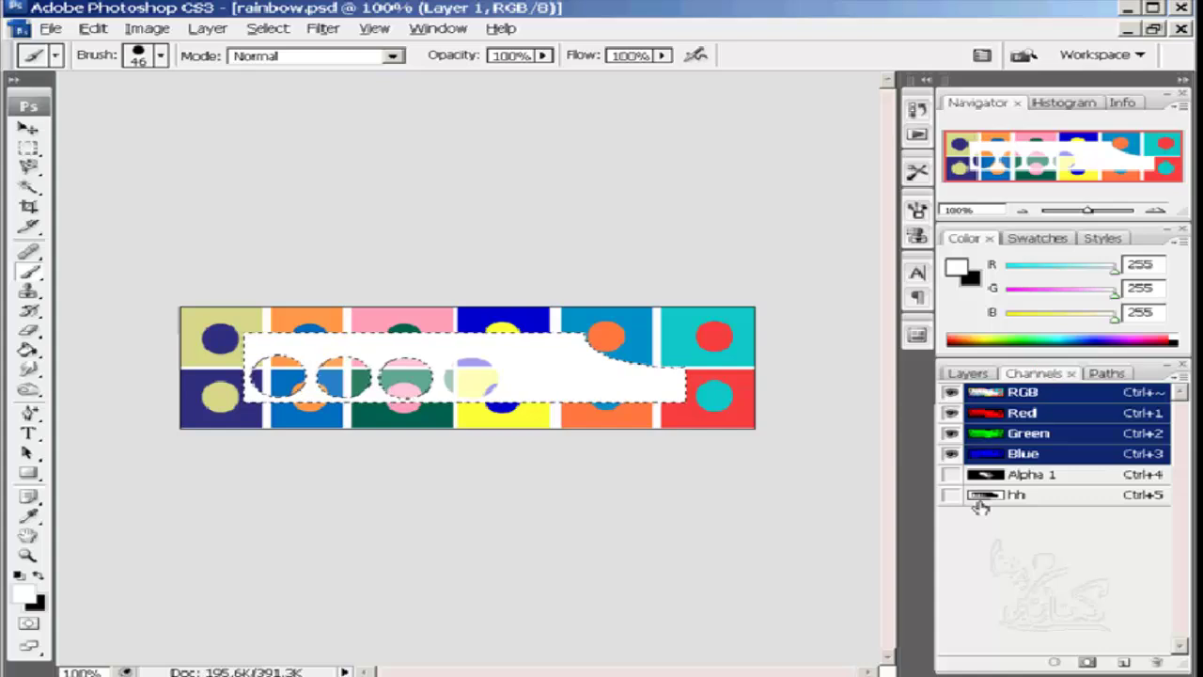
left_click(982, 496)
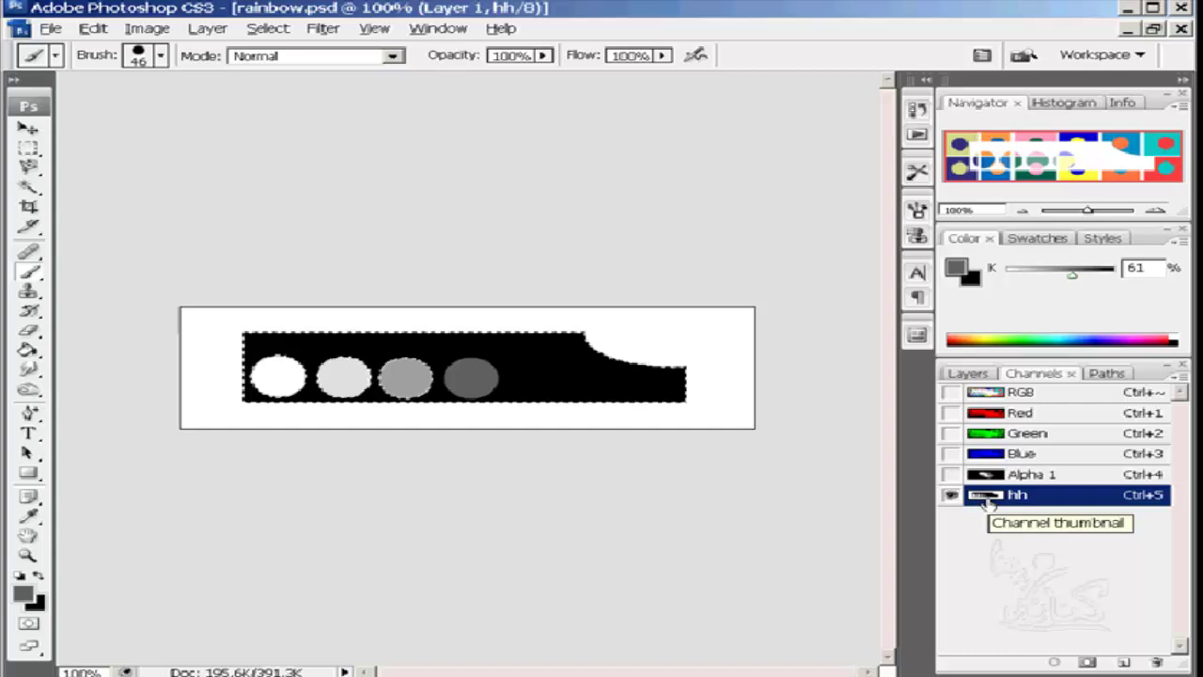
left_click(998, 395)
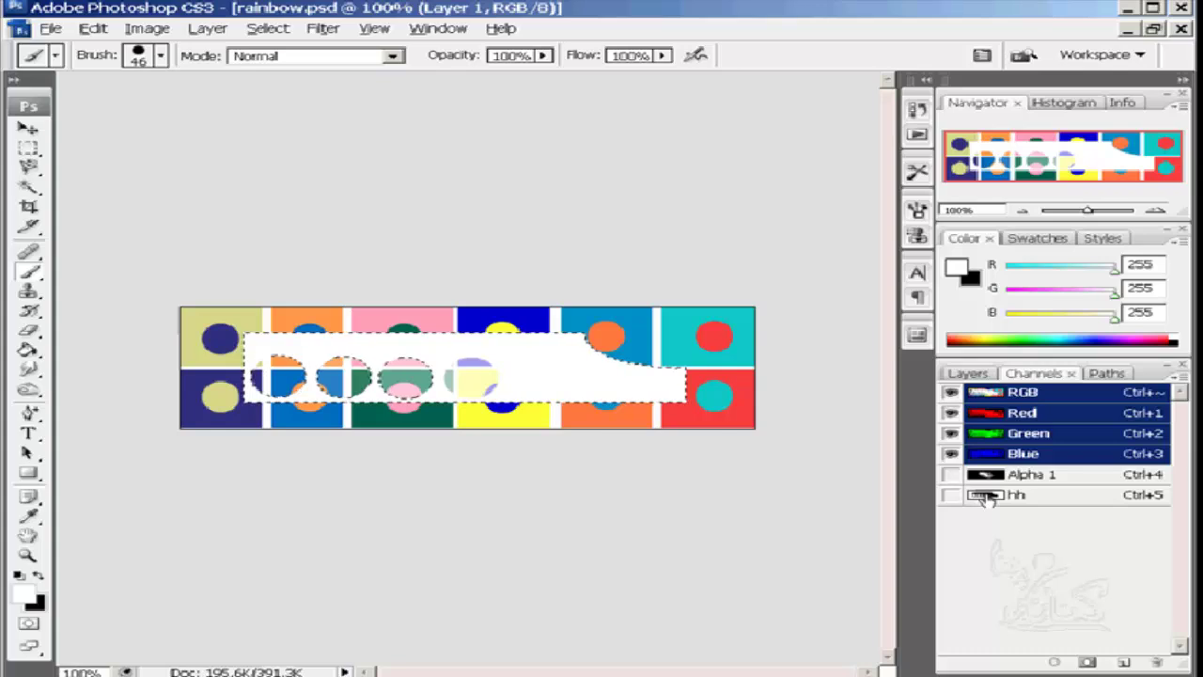
left_click(985, 498)
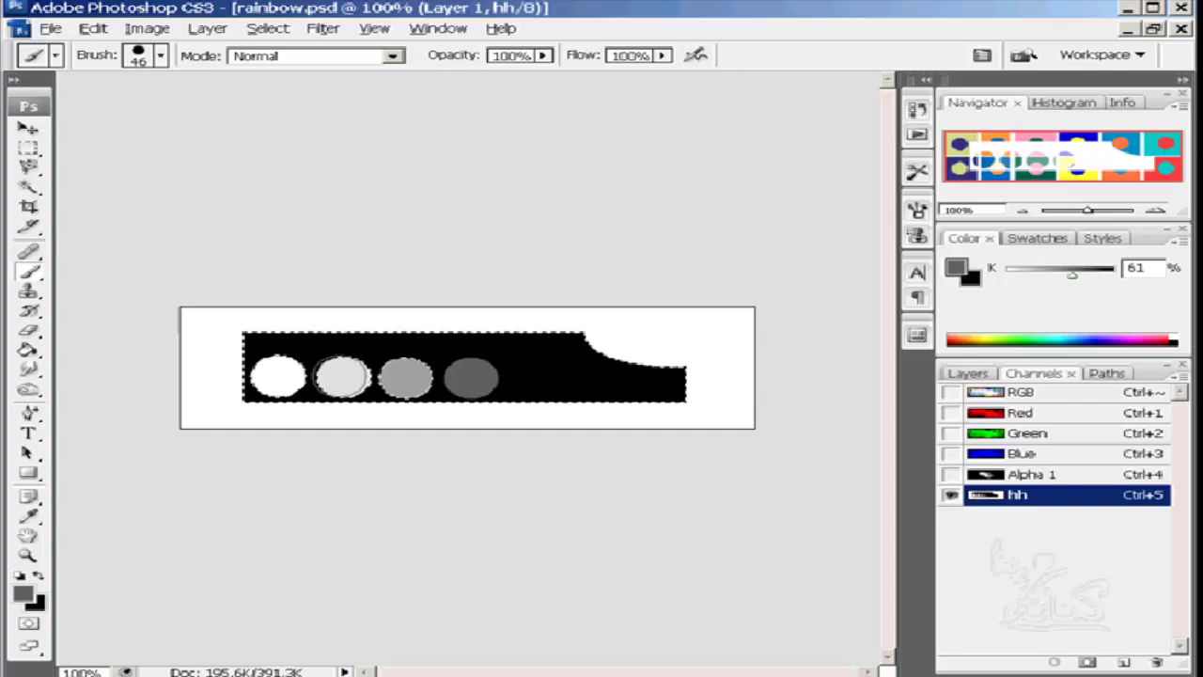
- Try brush dabs over the circles, undo them, and recheck the hh channel and composite
mouse_move(418, 395)
left_mouse_down()
mouse_move(488, 387)
mouse_move(407, 378)
left_mouse_up()
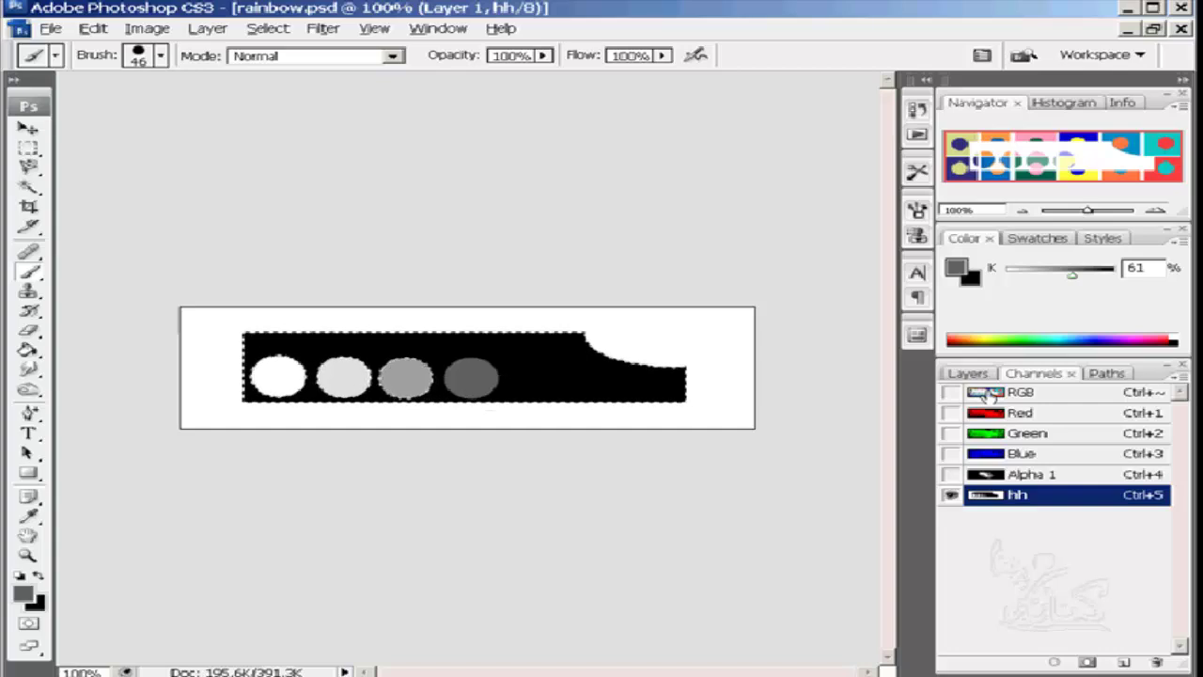
left_click(986, 395)
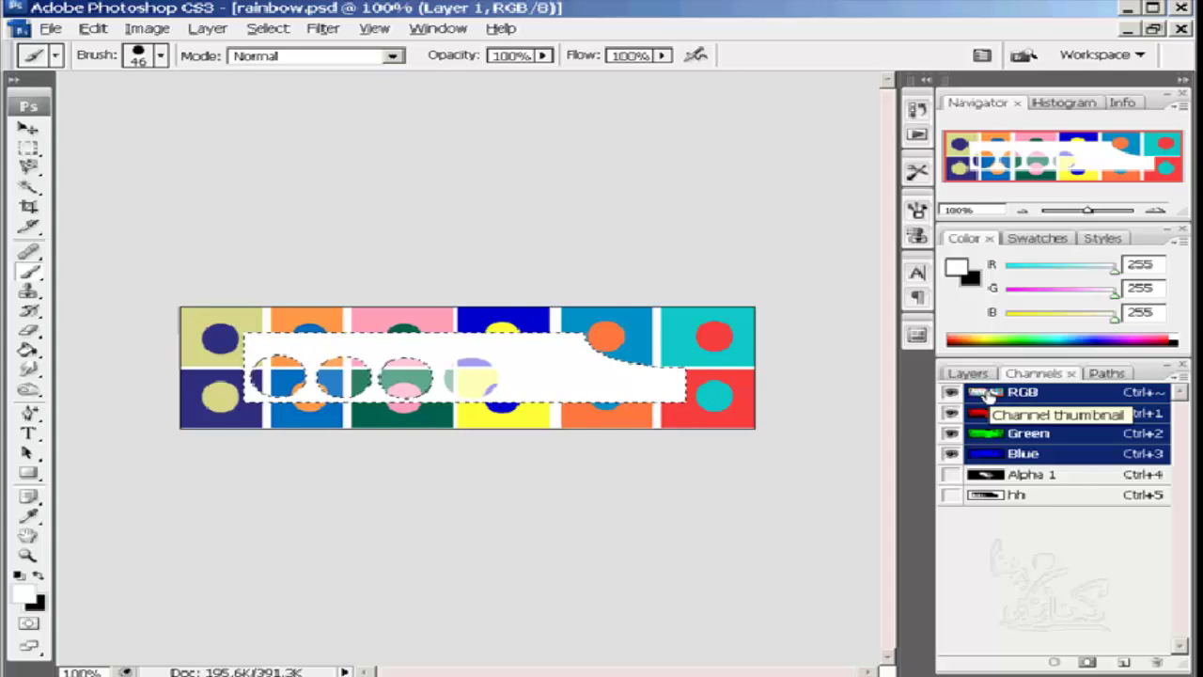
left_click(476, 383)
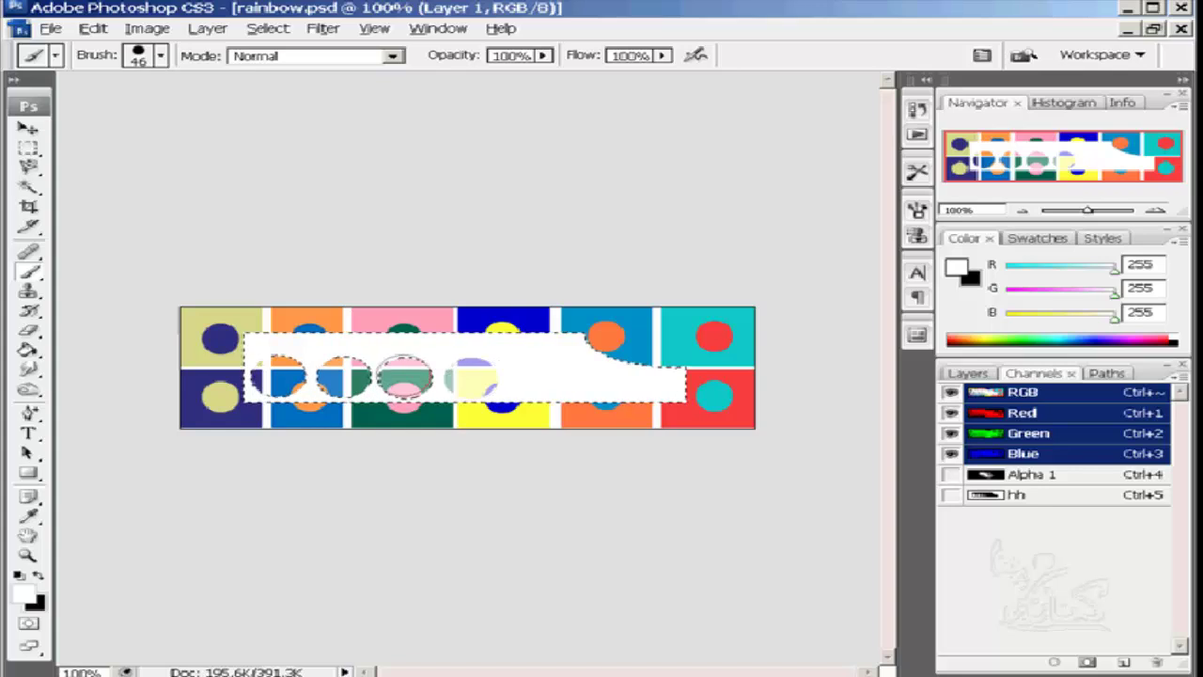
left_click(276, 374)
left_click_drag(276, 375, 293, 385)
key("ctrl+z")
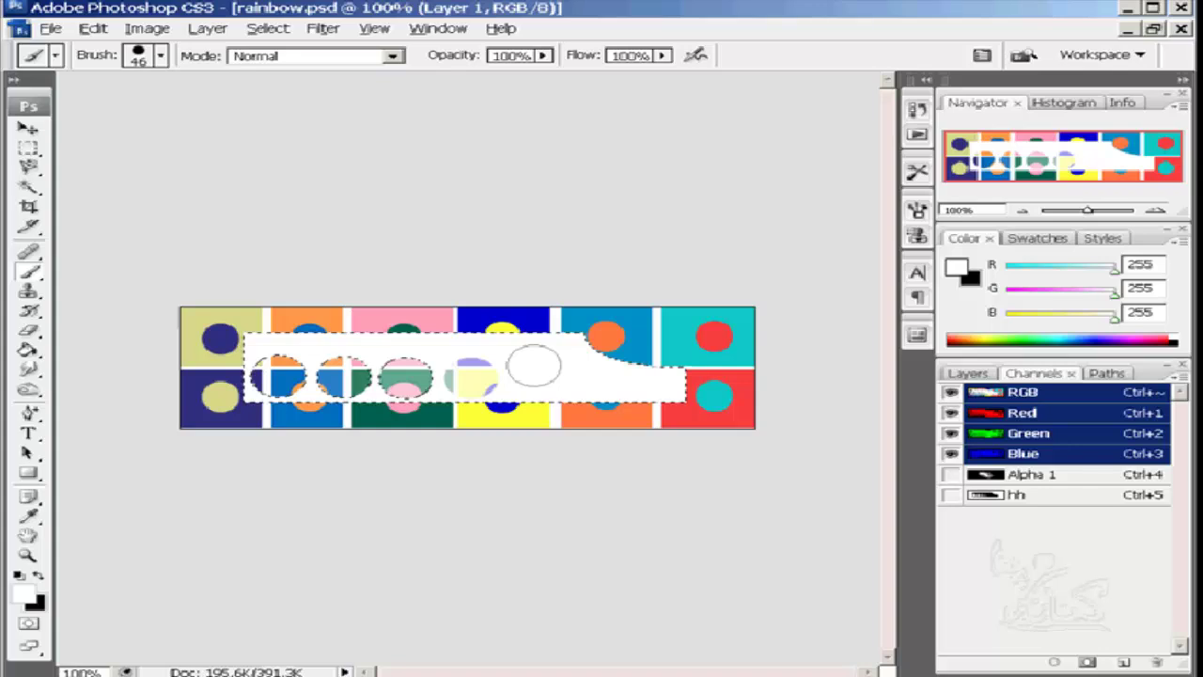
left_click(984, 500)
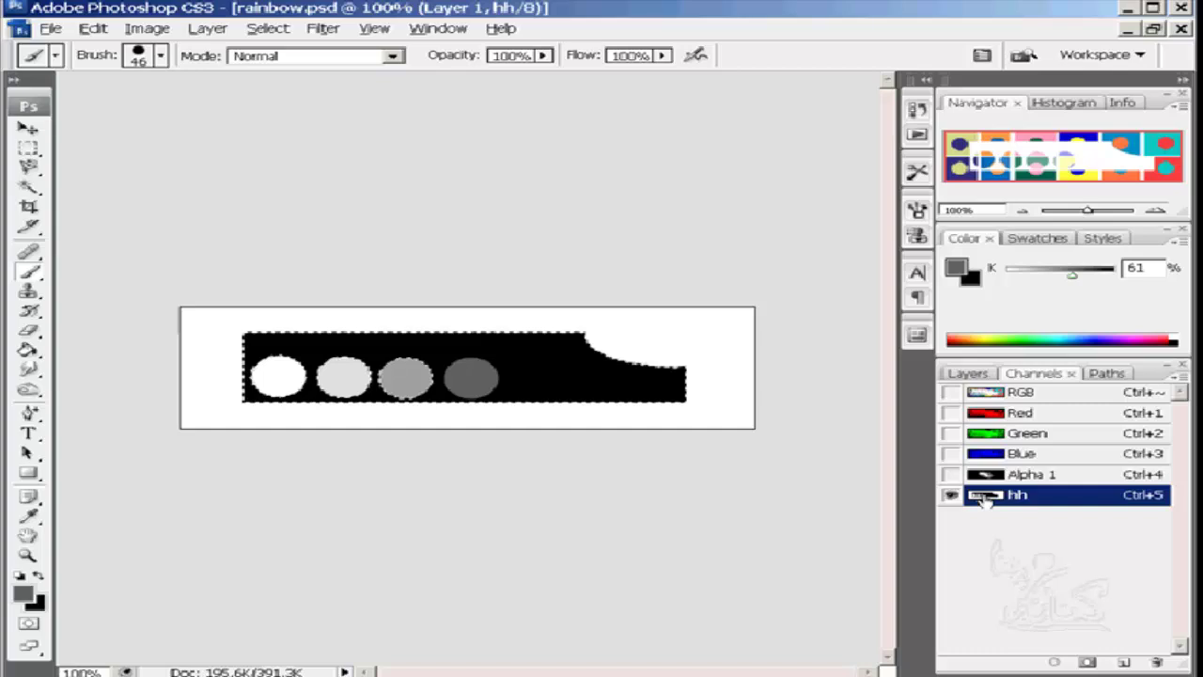
left_click(986, 393)
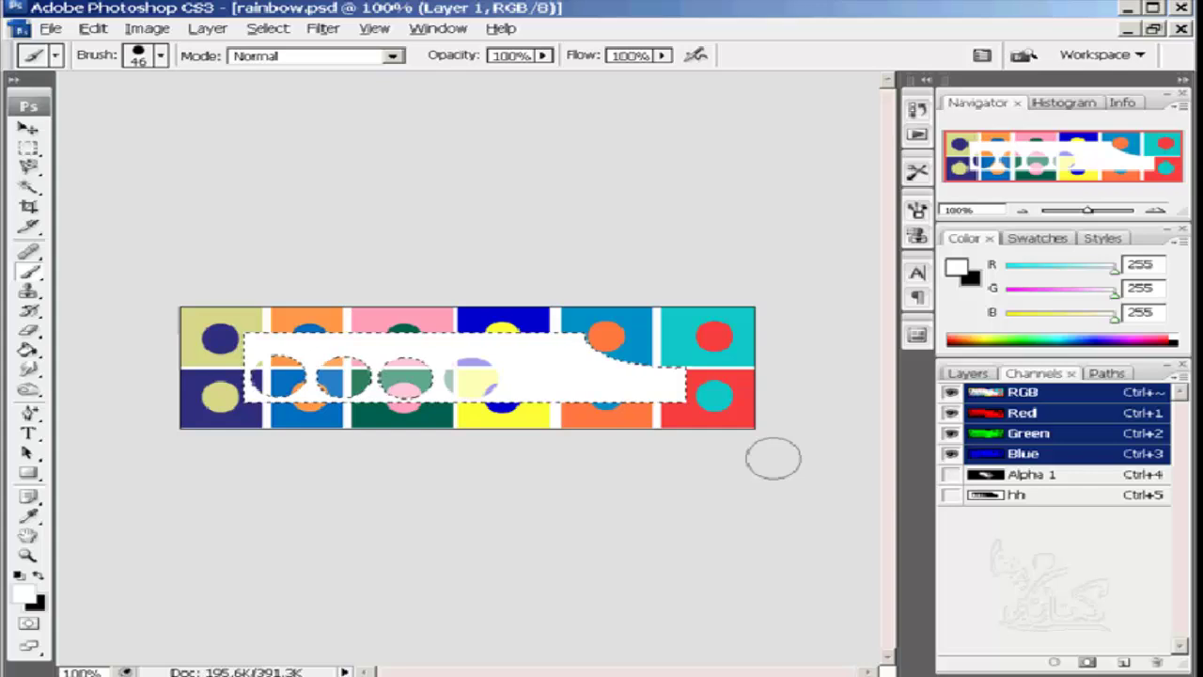
- Revert rainbow.psd to its opening snapshot from the History palette
left_click(918, 111)
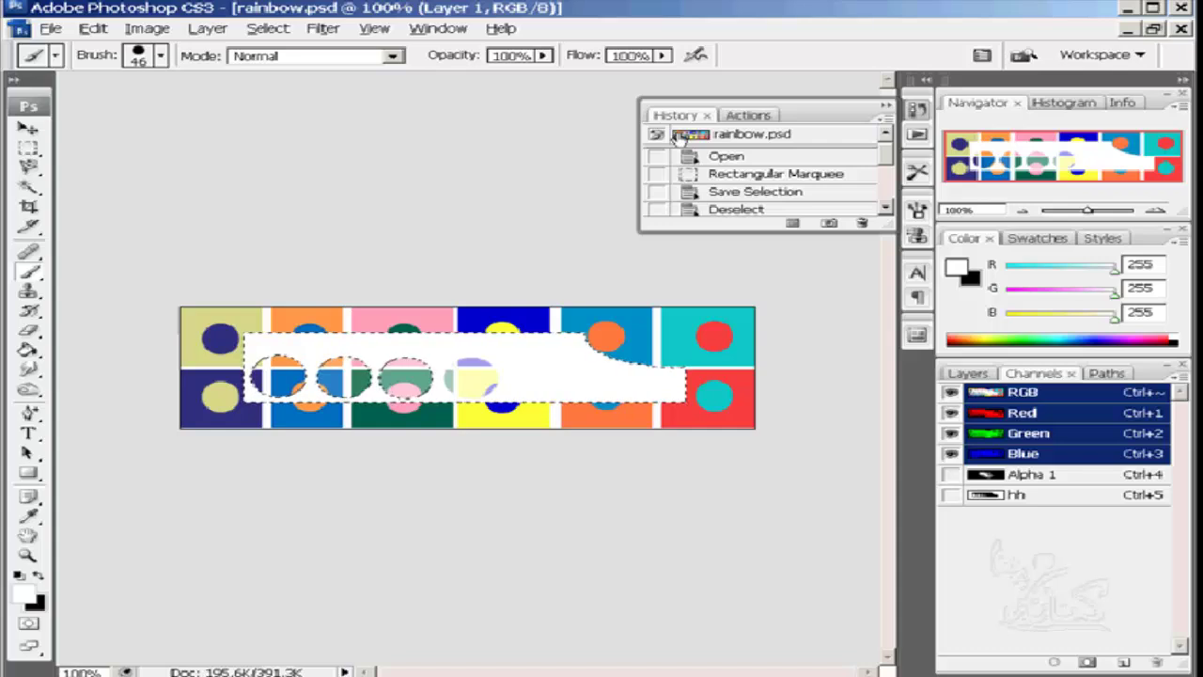
left_click(676, 137)
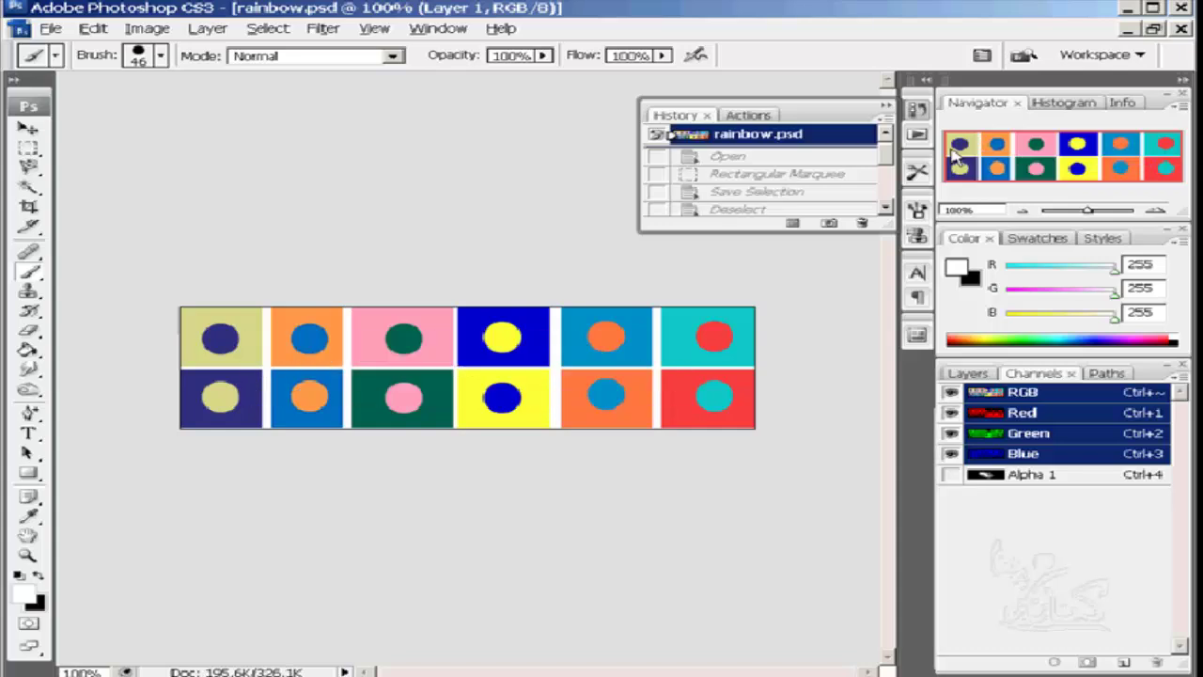
left_click(918, 111)
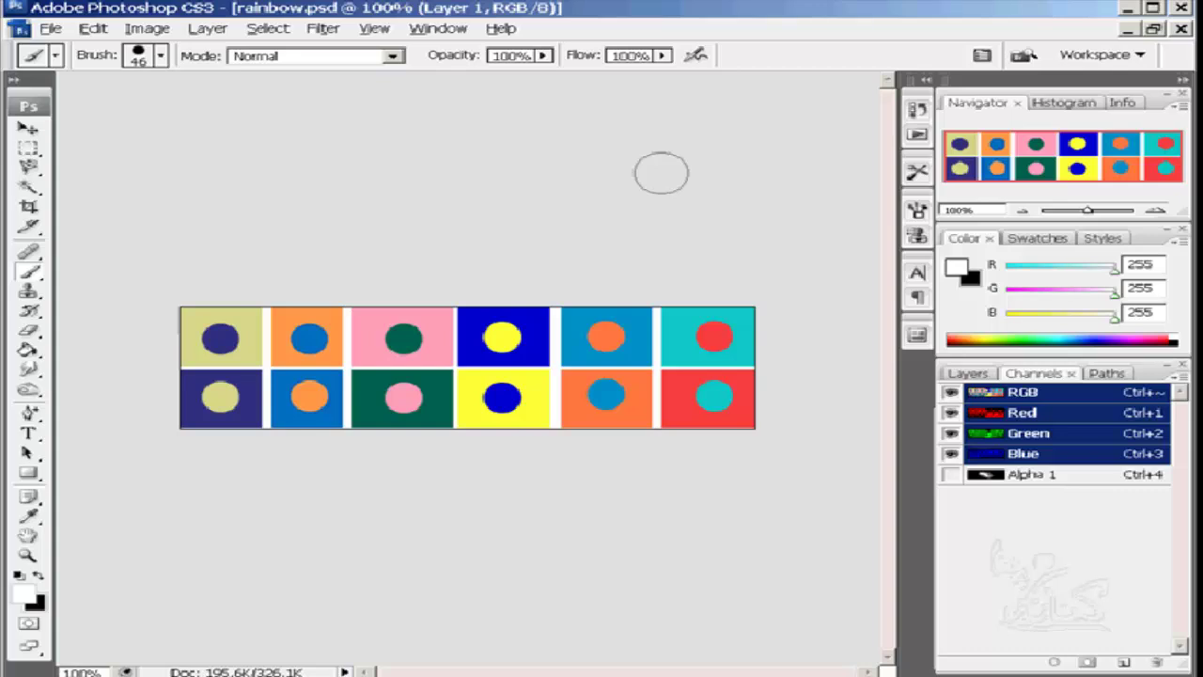
- Start a Color Range on the khaki square with Selection Preview None and Fuzziness 49
left_click(265, 30)
left_click(313, 201)
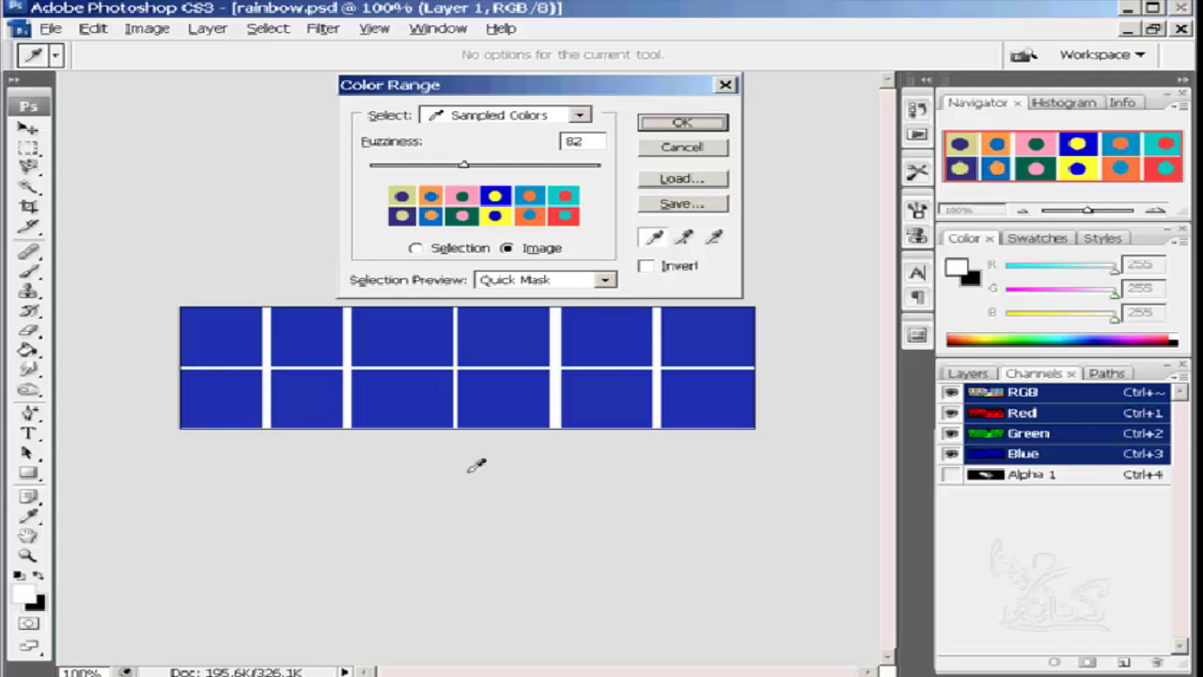
left_click(606, 280)
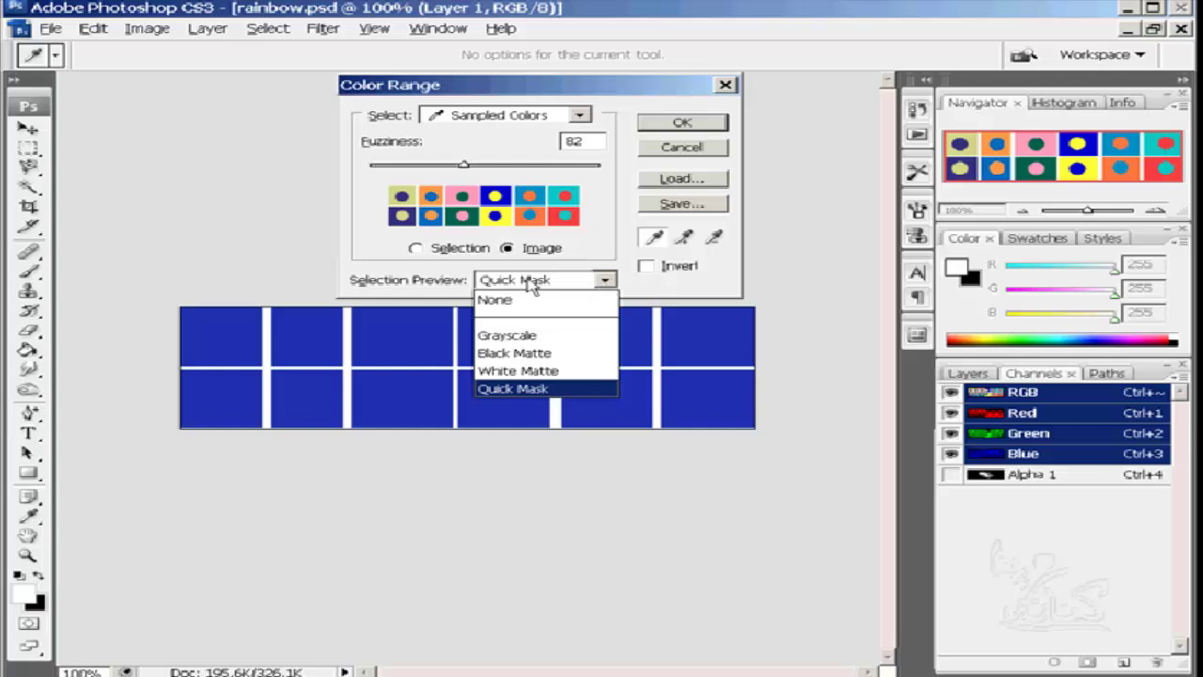
left_click(494, 300)
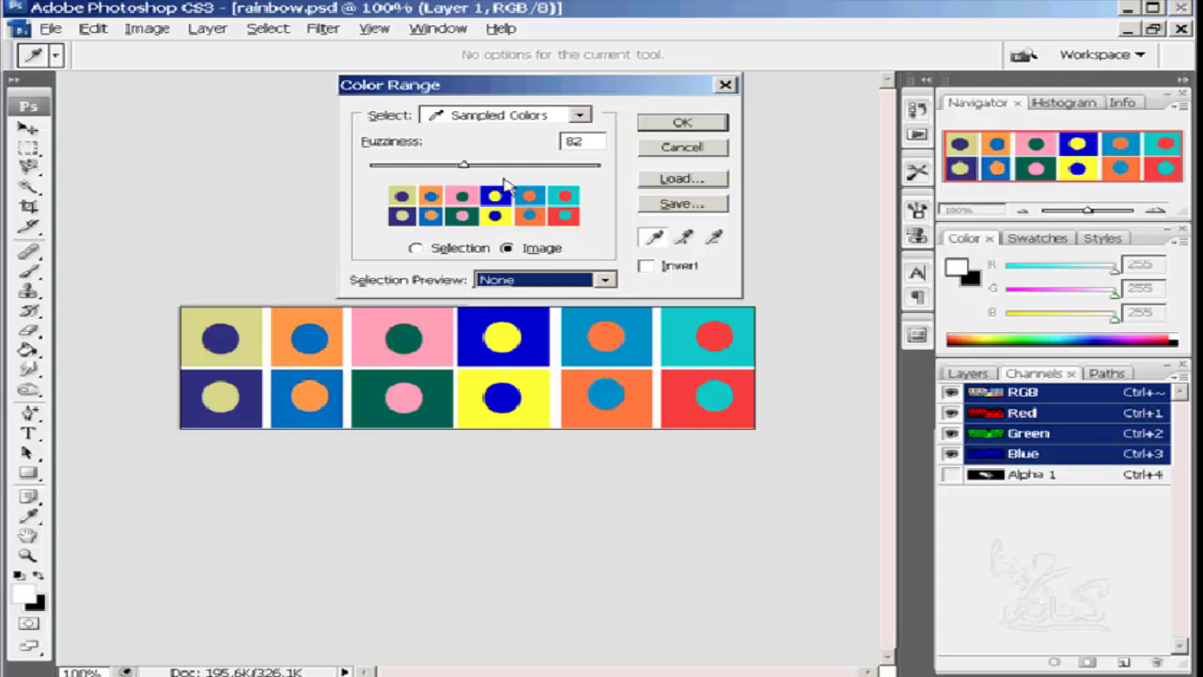
left_click_drag(464, 166, 429, 166)
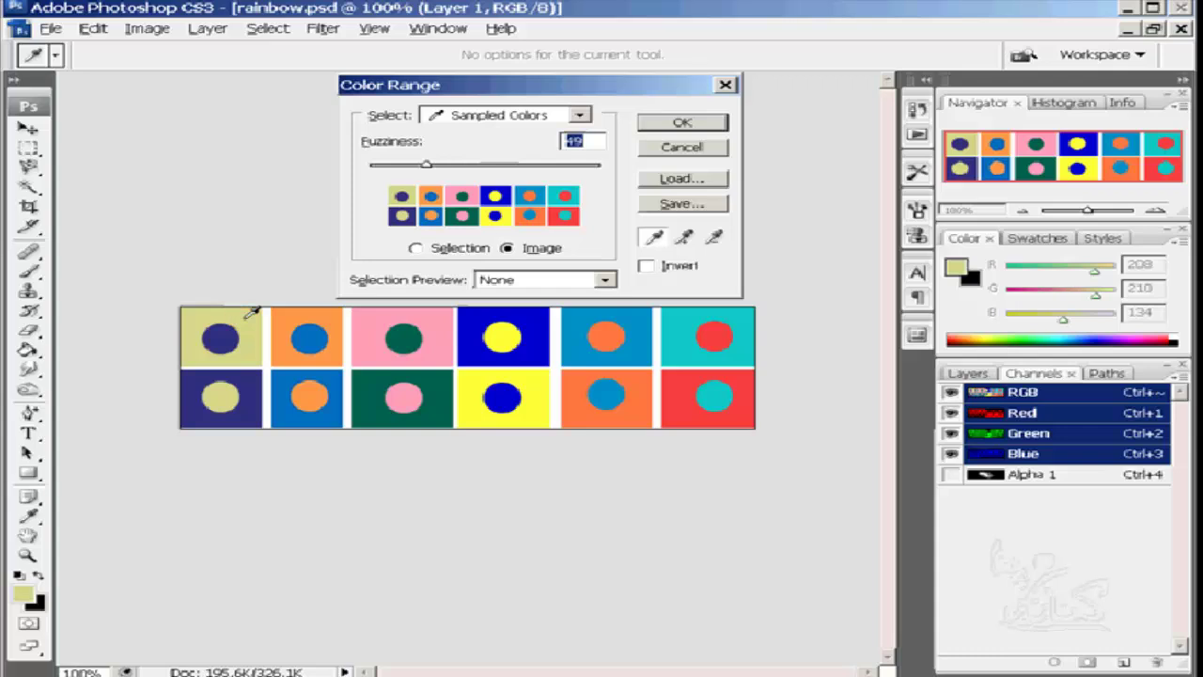
- Show the selection mask and sample the orange, pink, red and yellow squares with Add to Sample
left_click(439, 249)
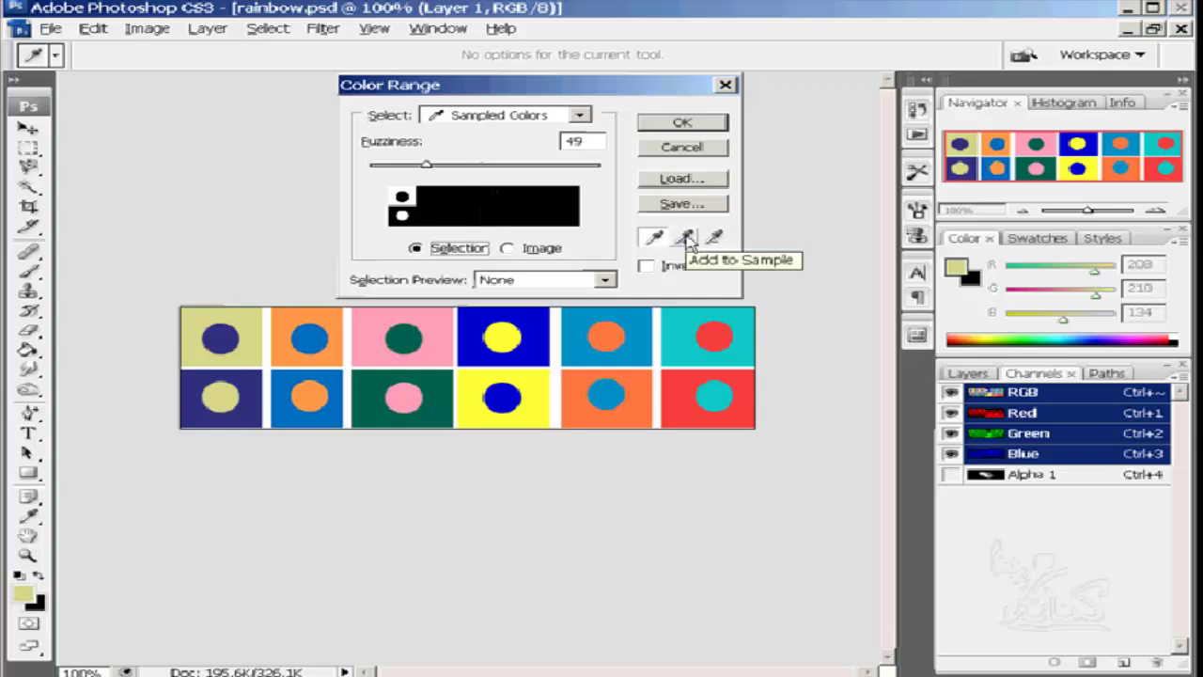
left_click(684, 243)
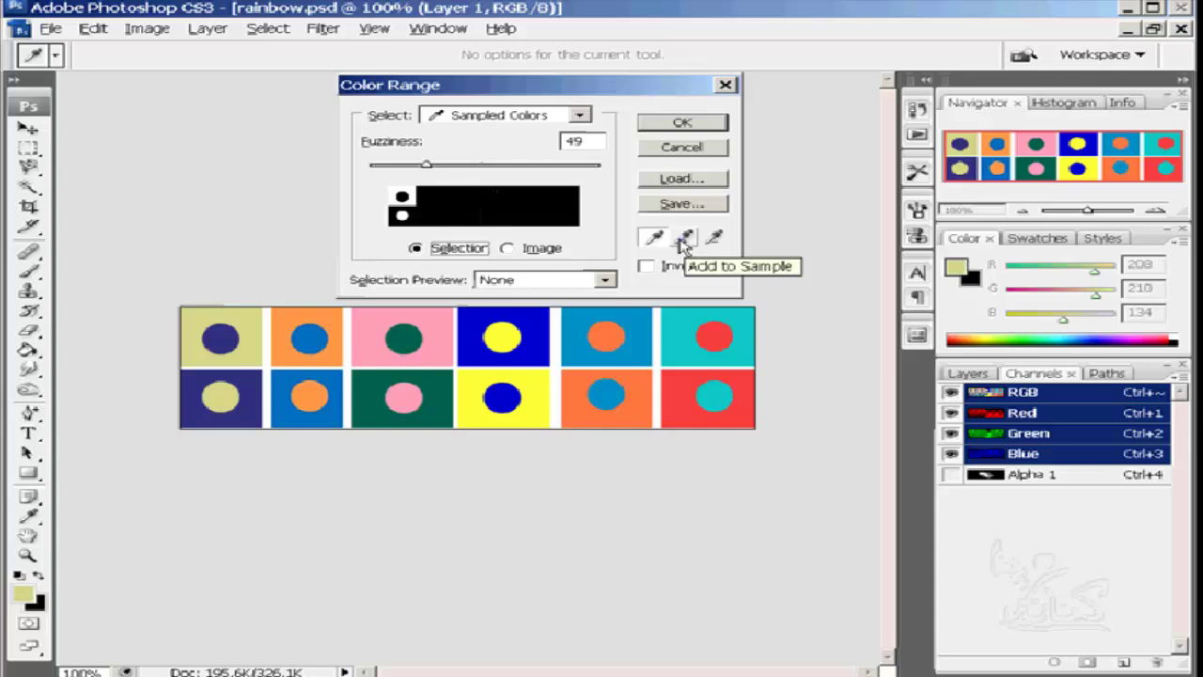
left_click(684, 240)
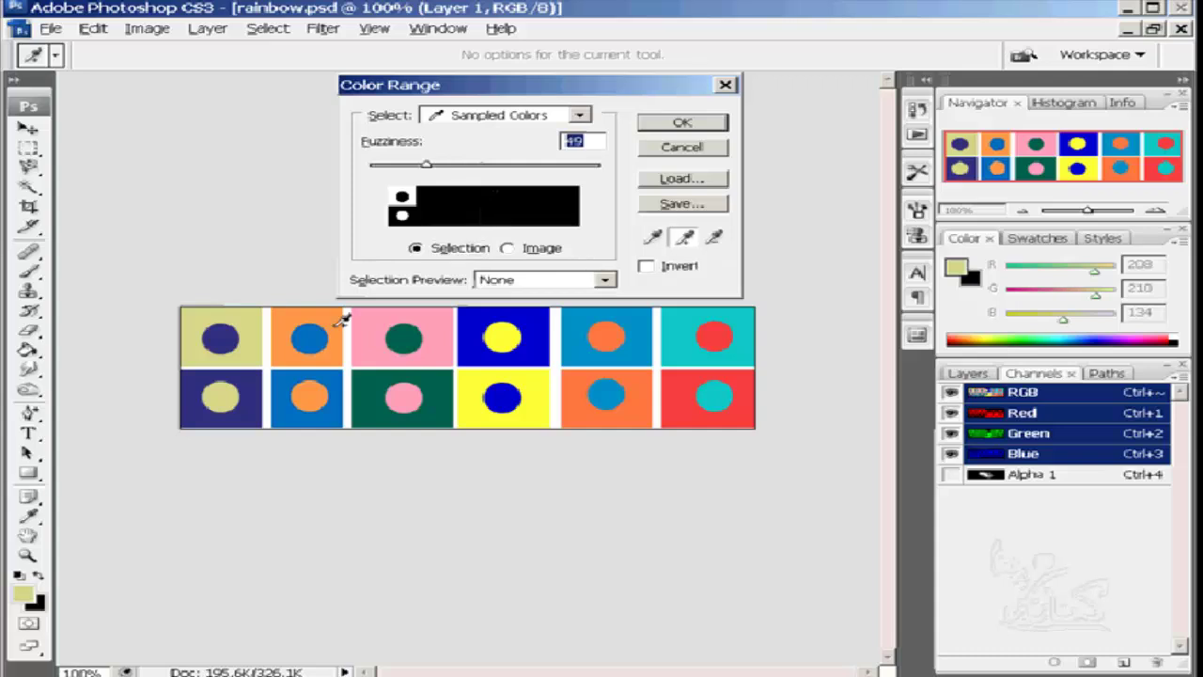
left_click(336, 322)
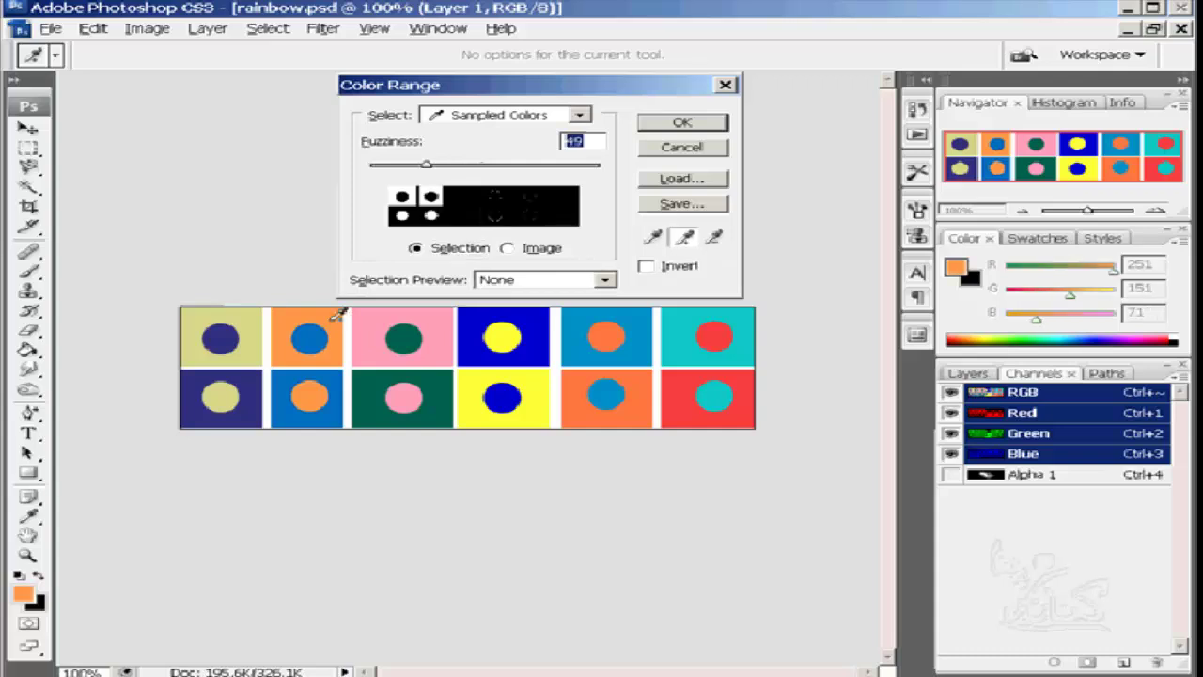
left_click(447, 311)
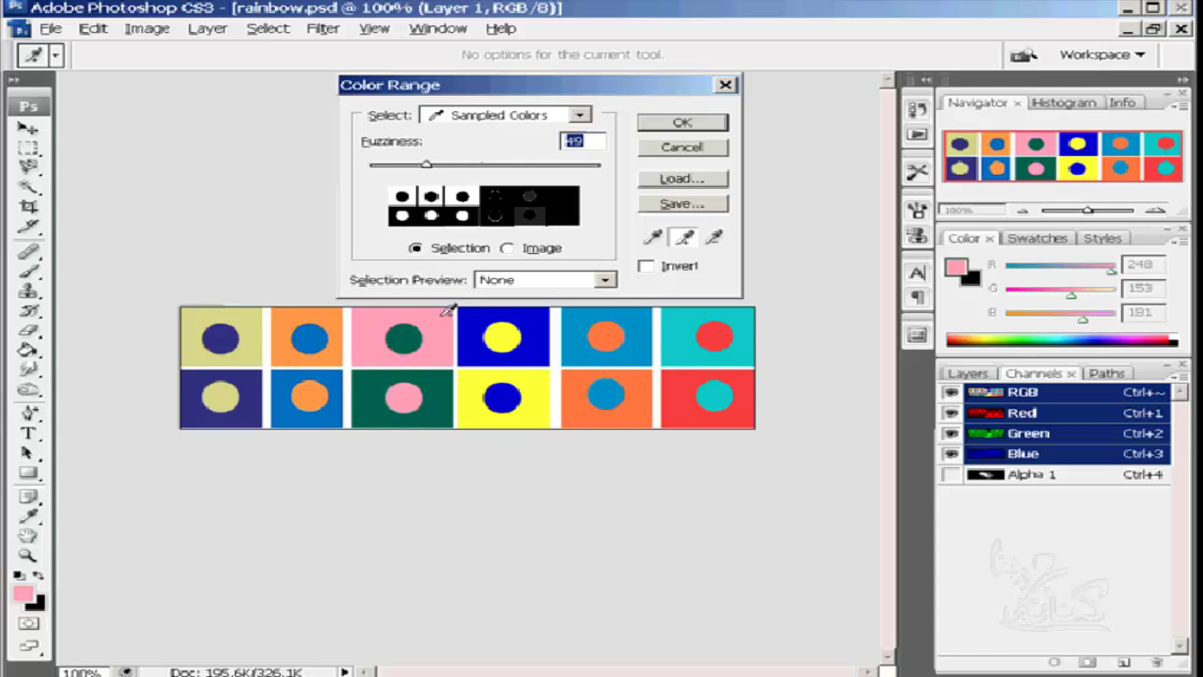
left_click(685, 378)
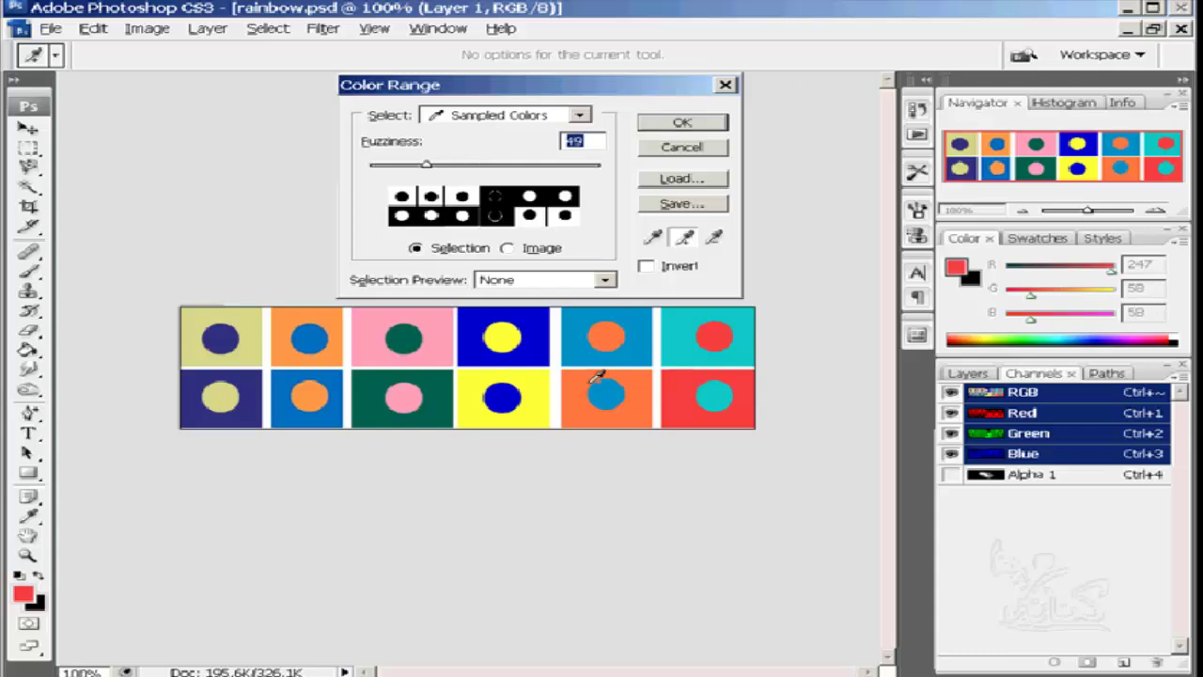
left_click(535, 378)
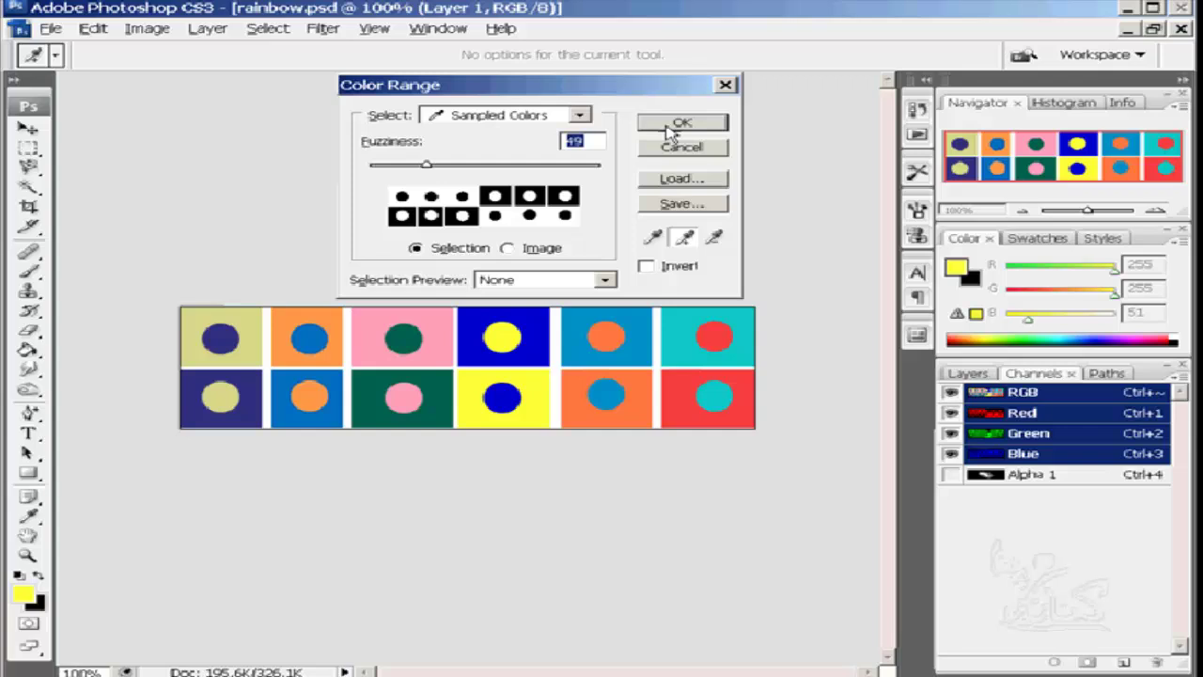
left_click(679, 205)
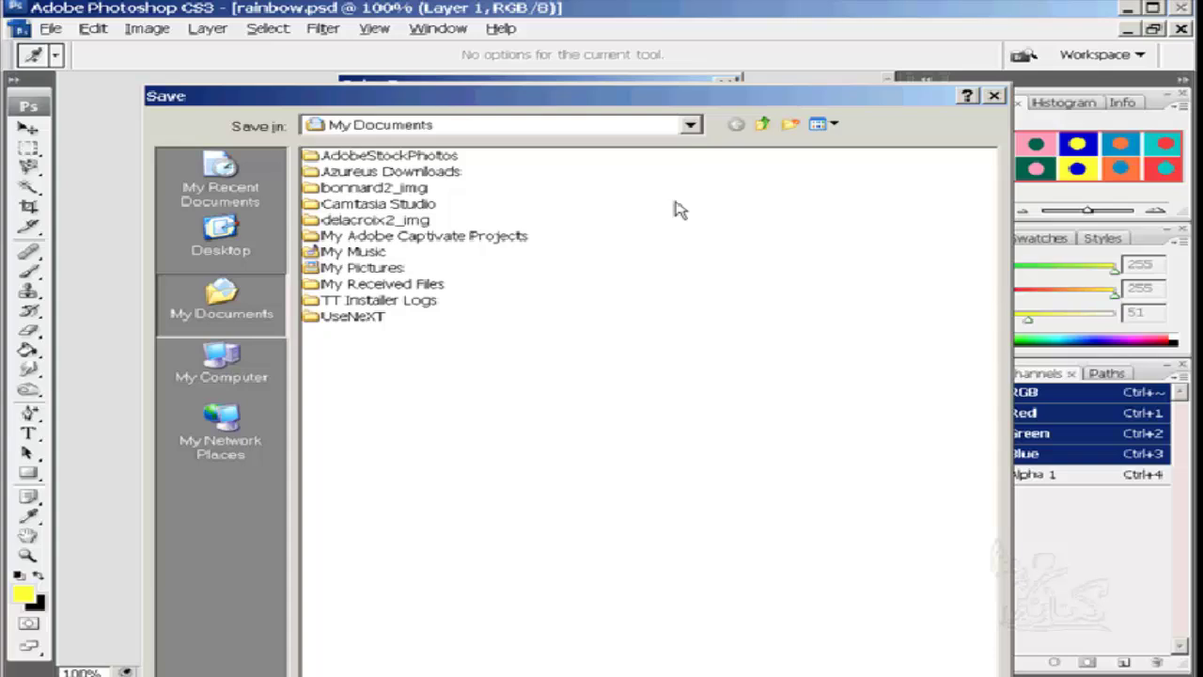
left_click_drag(1005, 672, 969, 558)
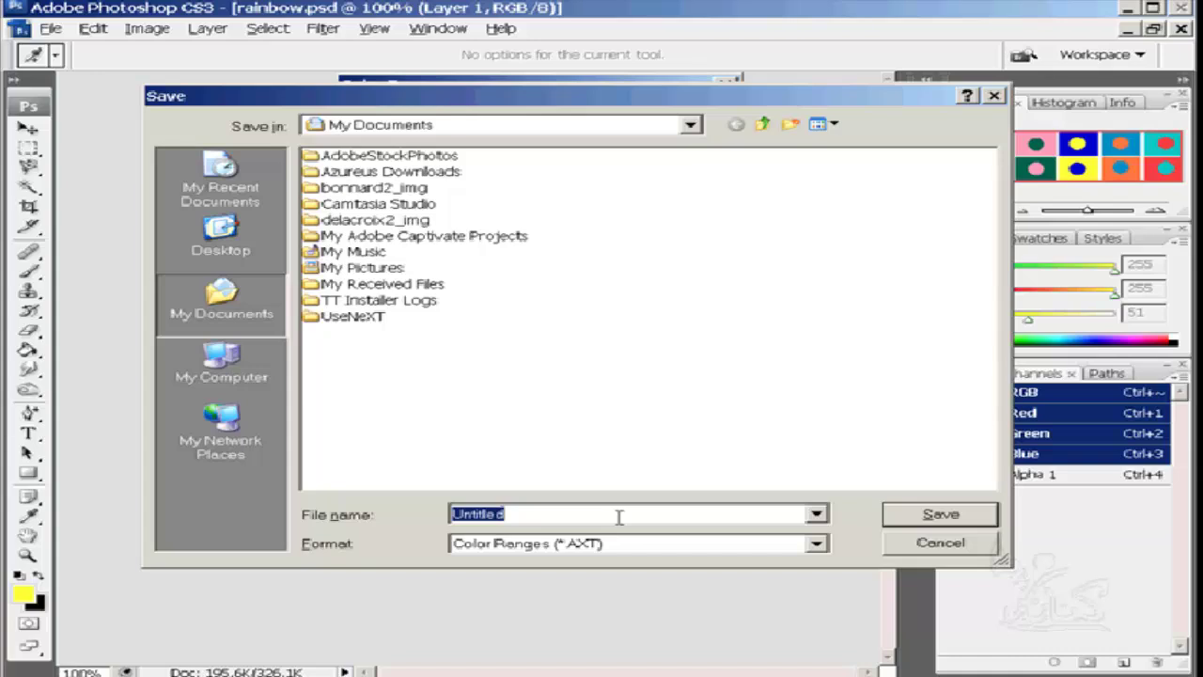
left_click(940, 543)
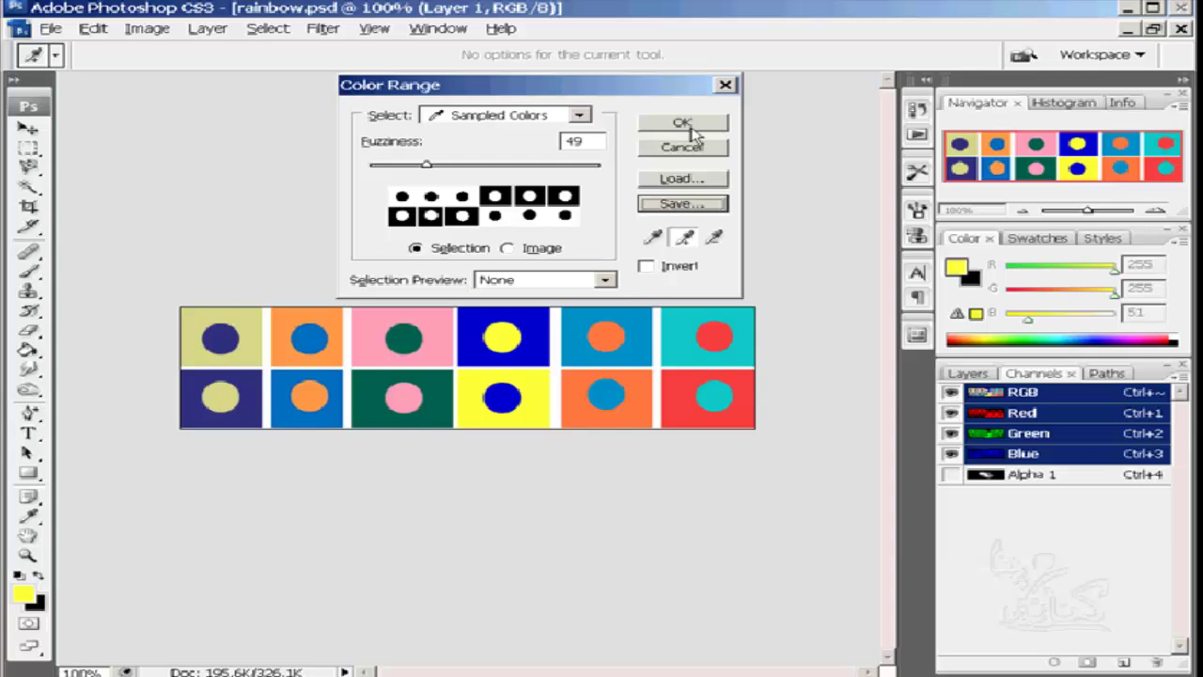
- Accept the Color Range selection, save it as channel Alpha 2, and view that mask alone
left_click(683, 124)
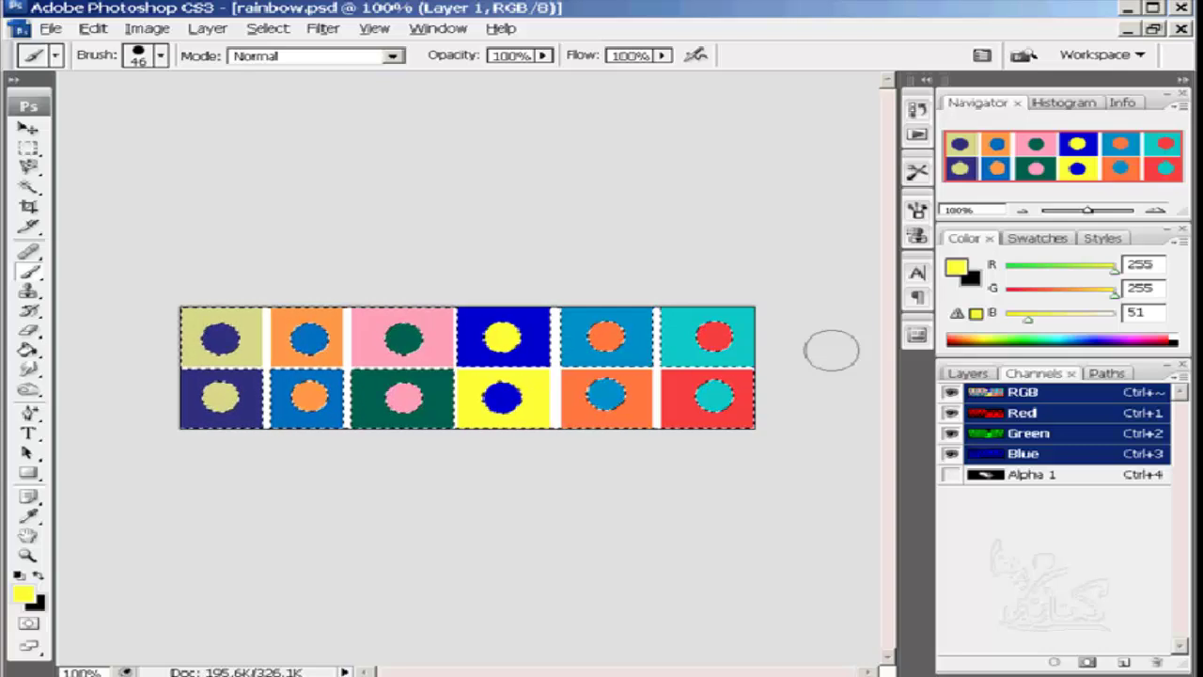
left_click(1087, 663)
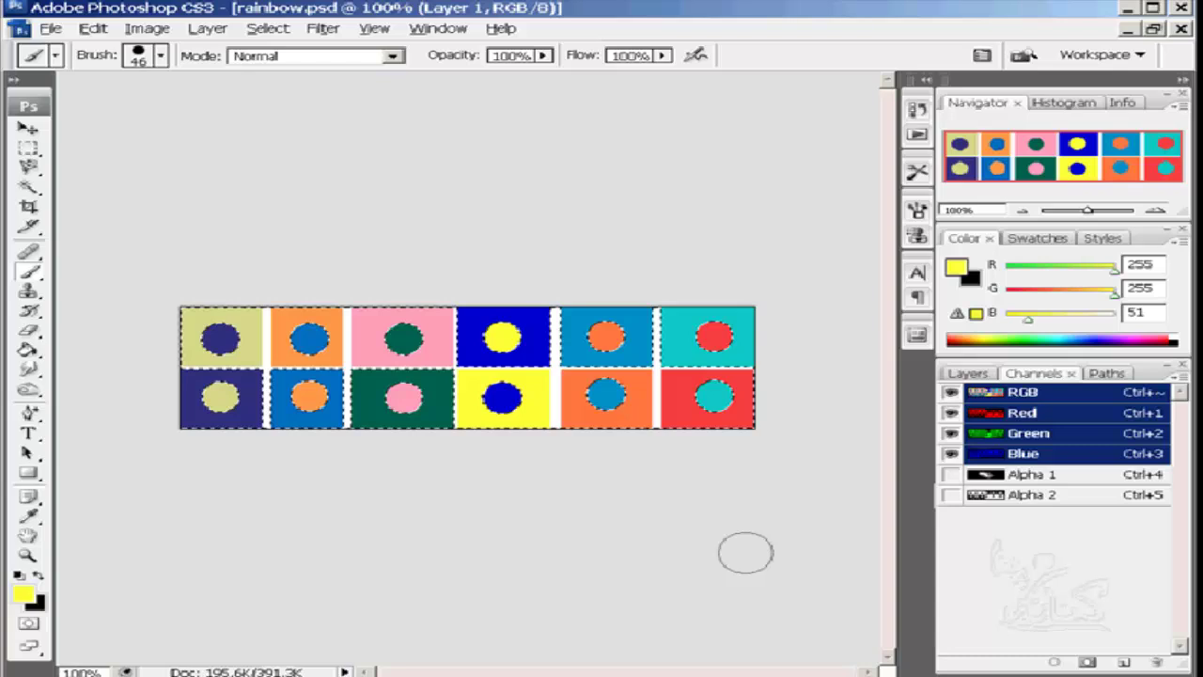
left_click(1007, 501)
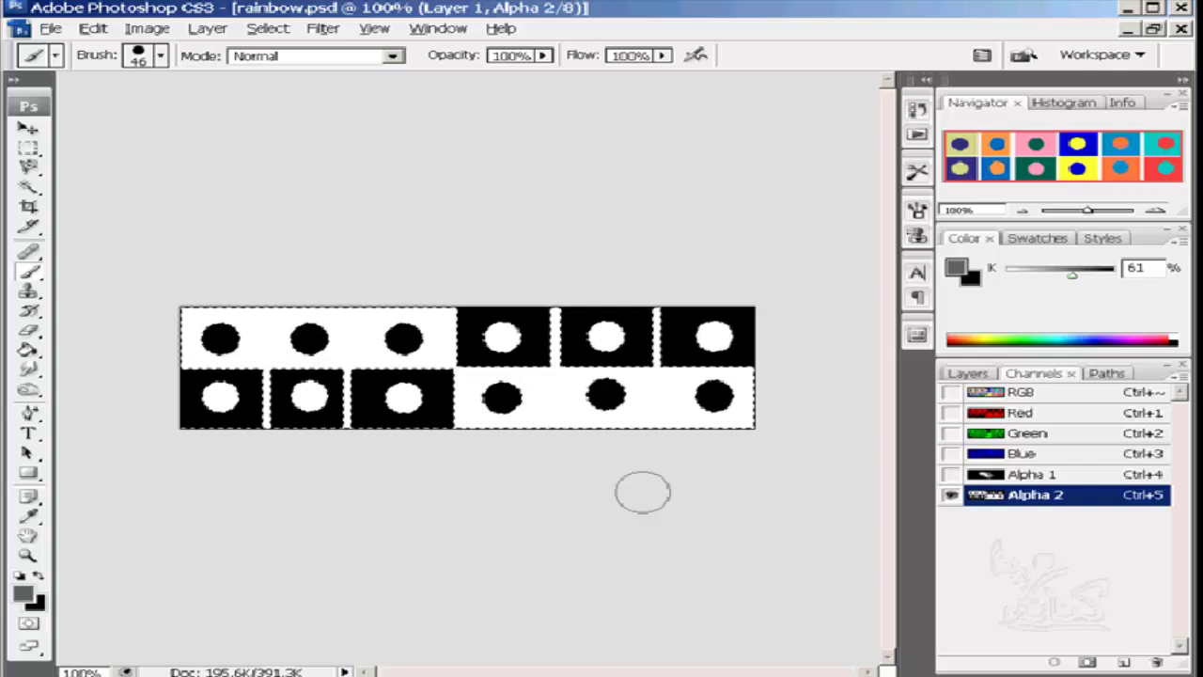
- Paint white (K at 0) onto the Alpha 2 mask, deselect, and return to the RGB composite
left_click_drag(1086, 274, 1003, 280)
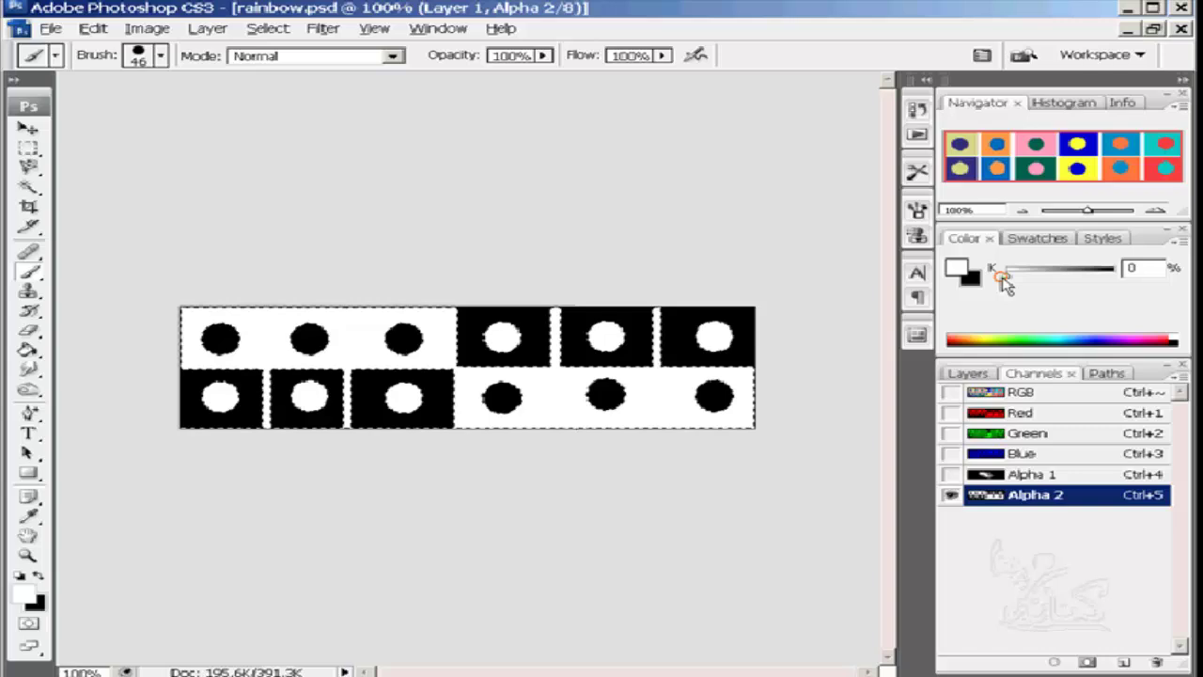
left_click(656, 388)
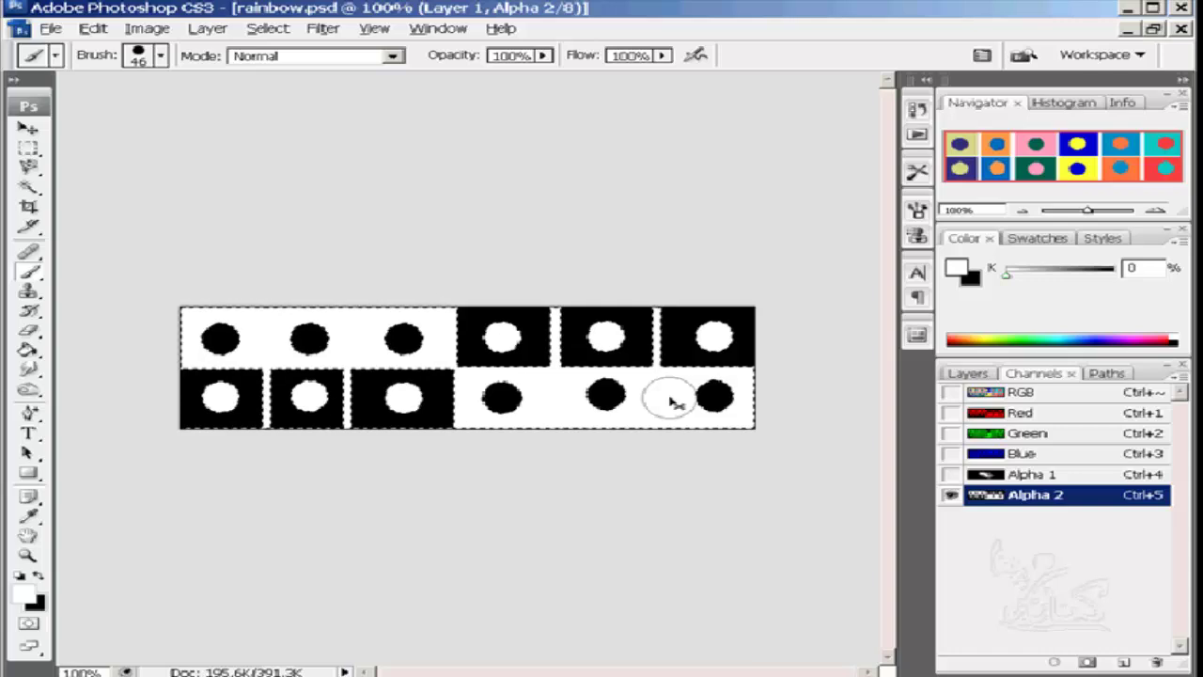
key("ctrl+d")
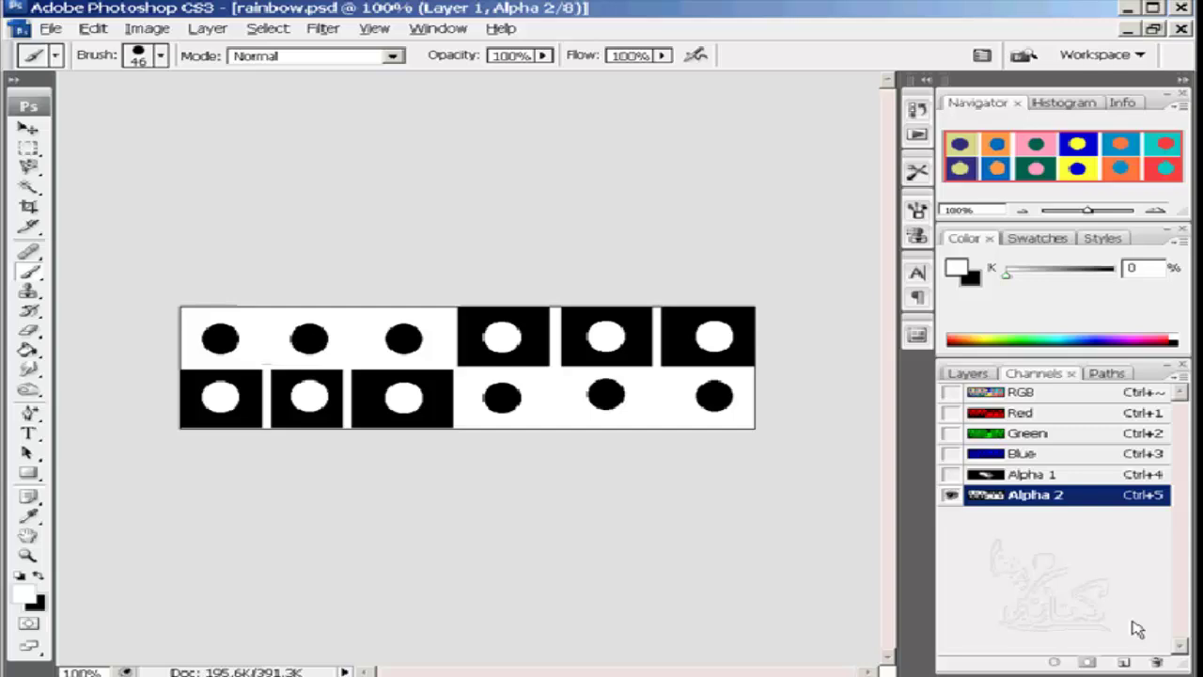
left_click(980, 393)
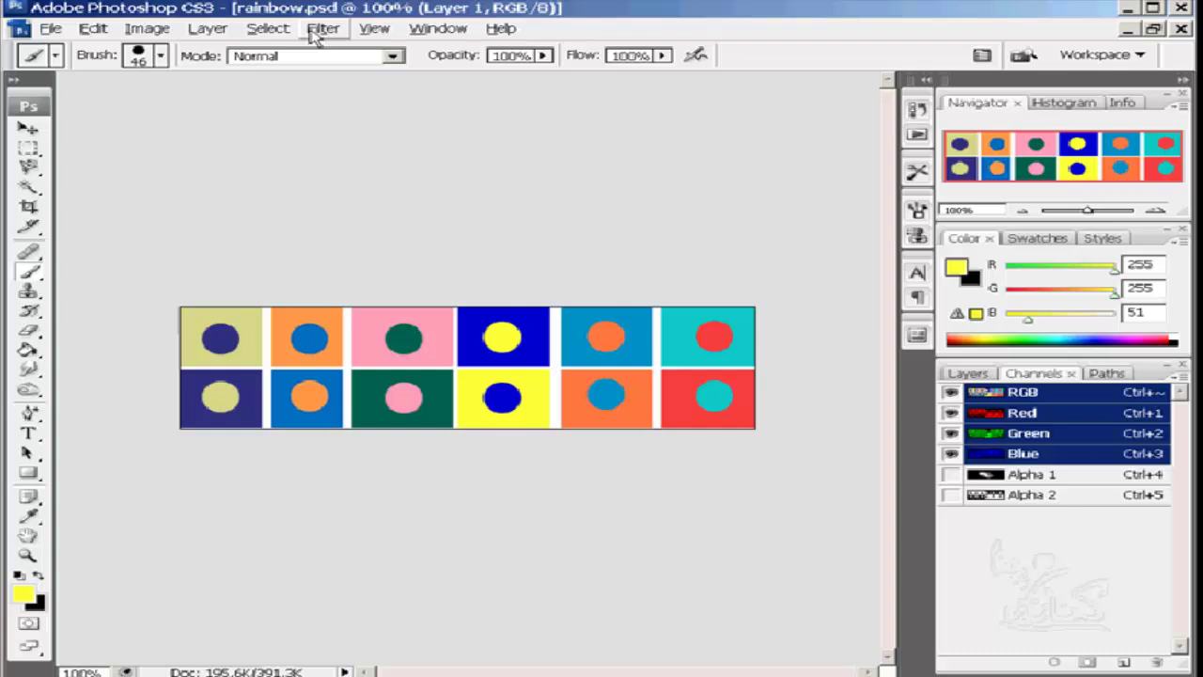
- Load the Alpha 2 channel as a selection and clear the selected areas to white
left_click(268, 28)
left_click(319, 352)
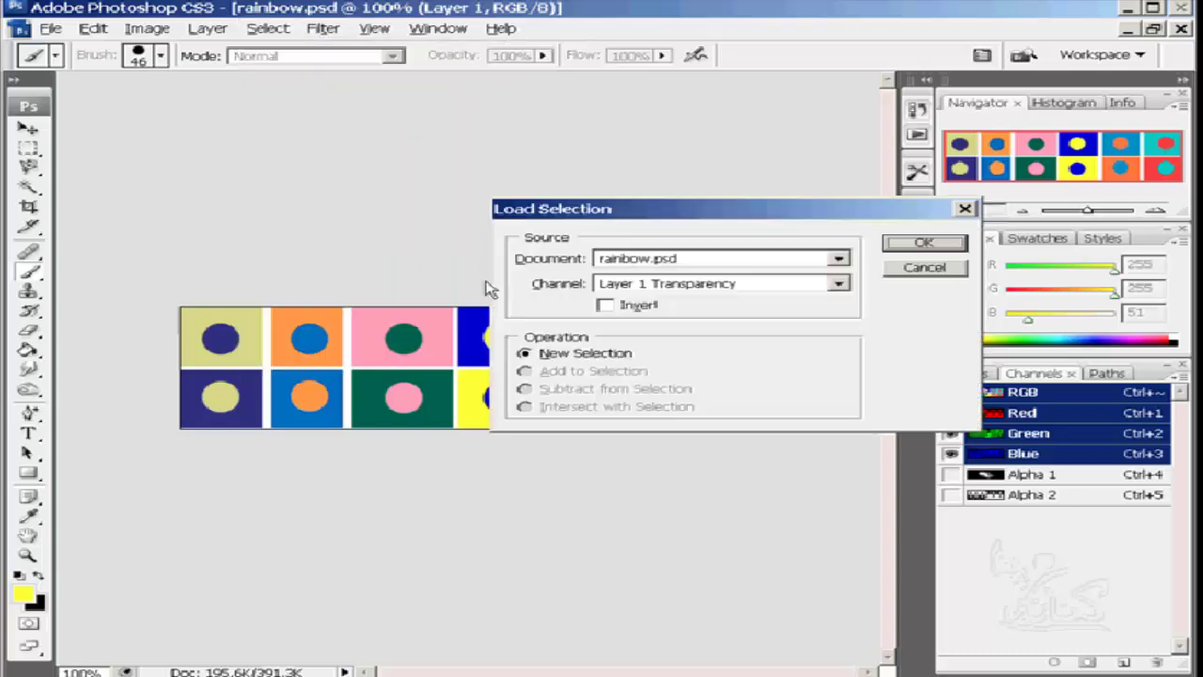
left_click(838, 284)
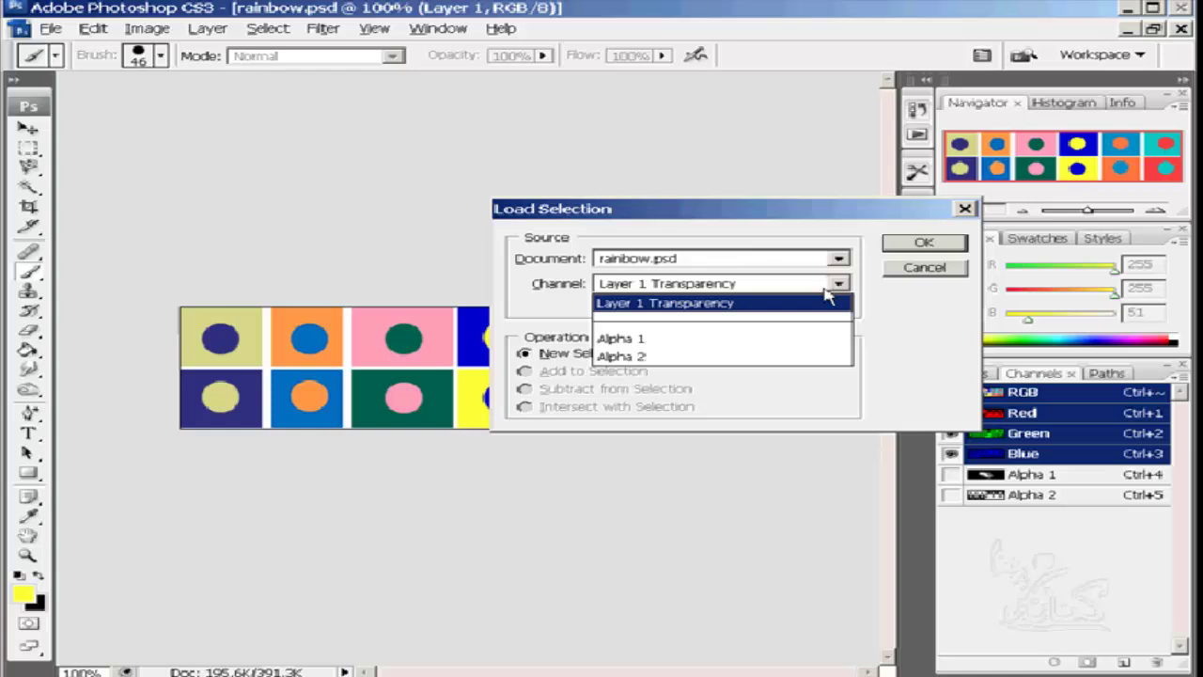
left_click(658, 356)
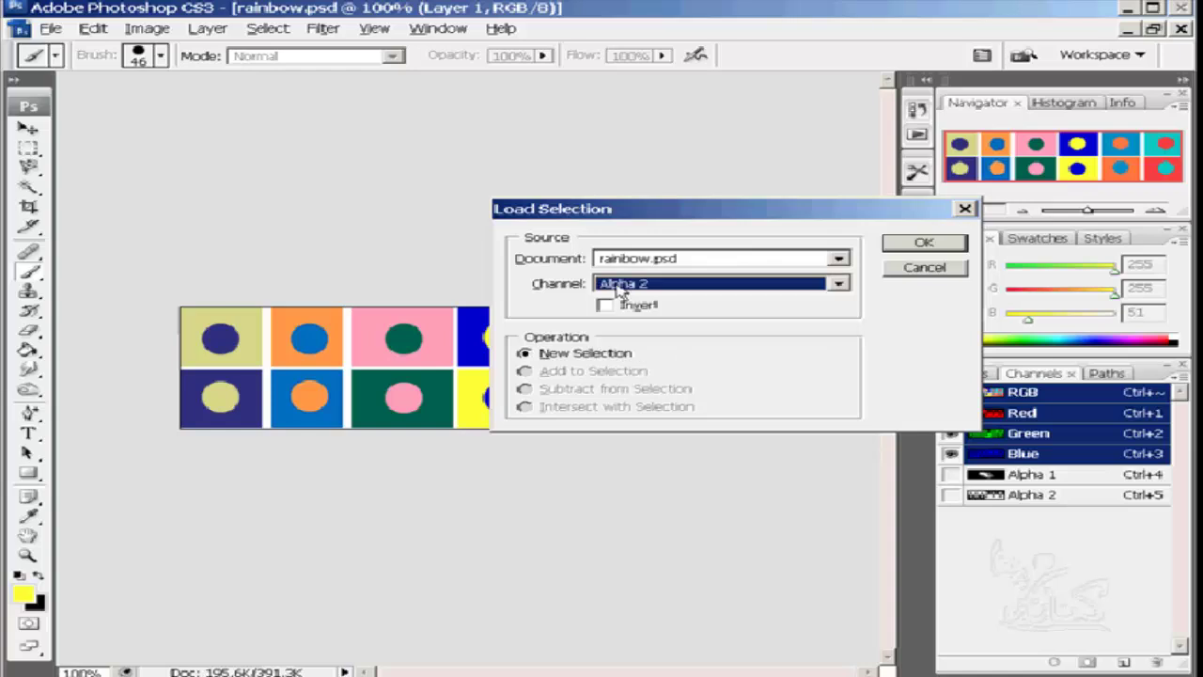
key("Return")
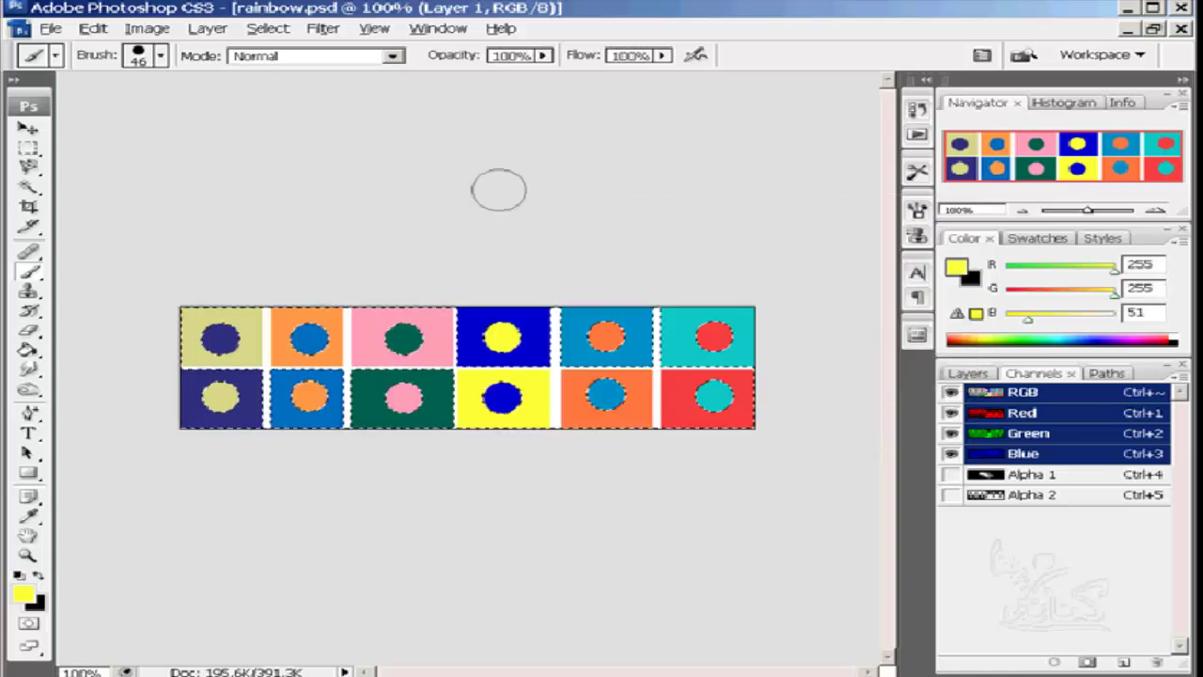
key("Delete")
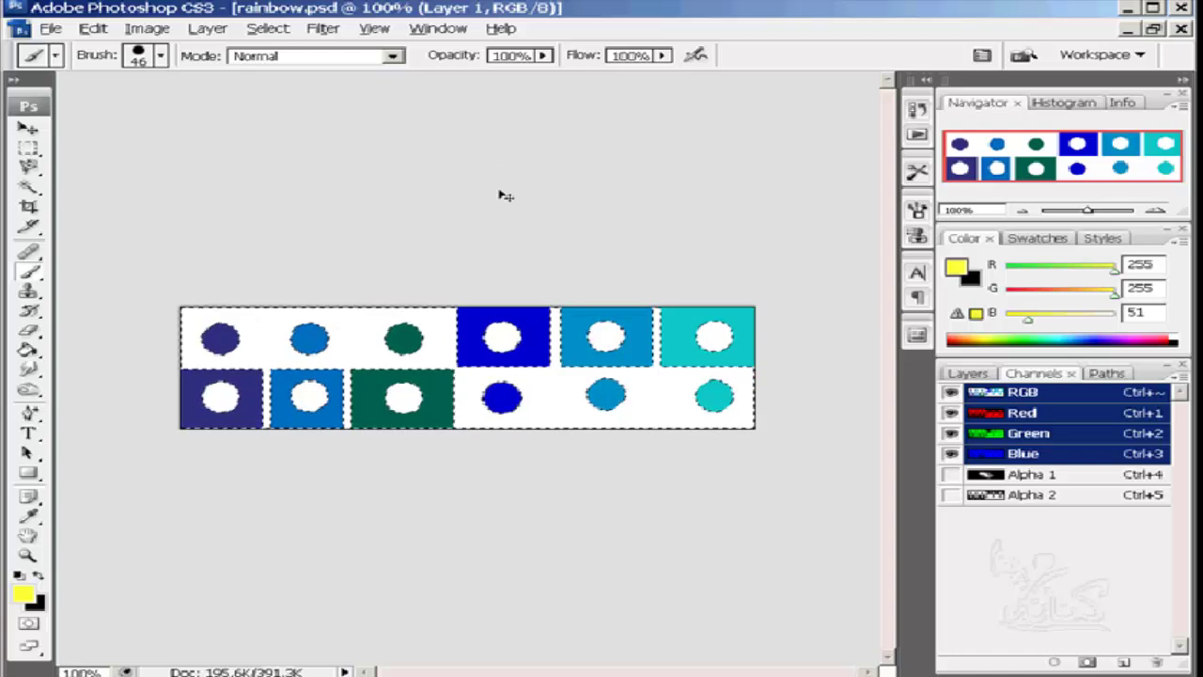
- Undo the white clear, redo it, then undo again to restore the coloured squares
key("ctrl+i")
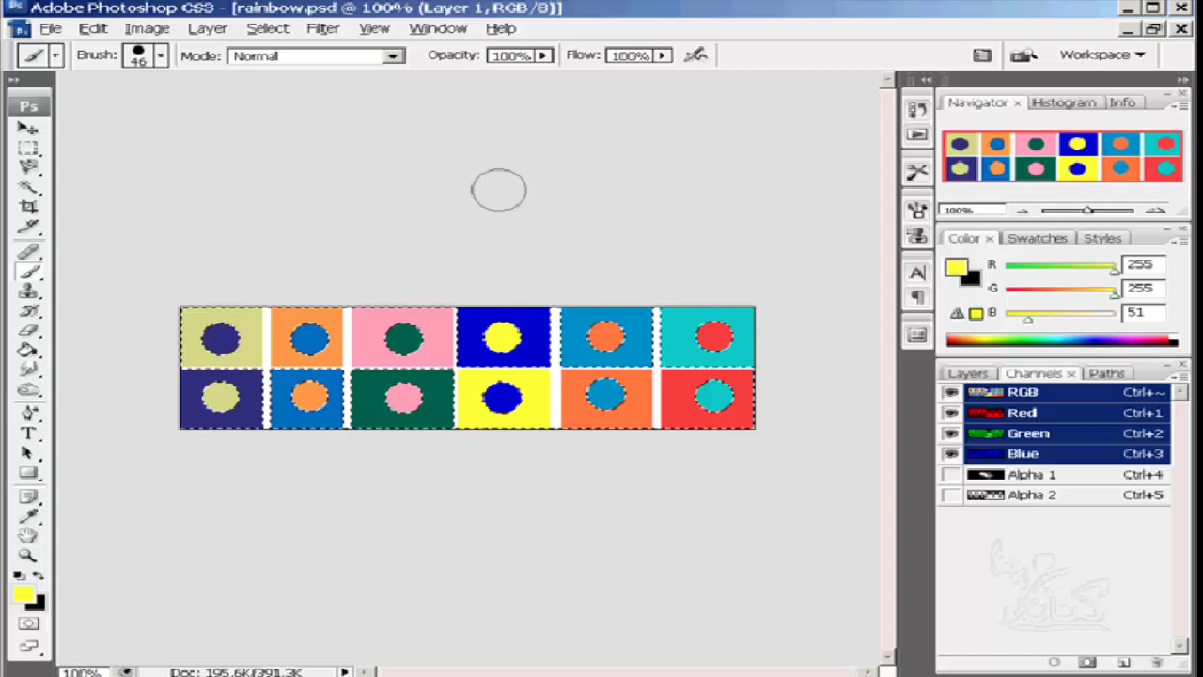
key("ctrl+z")
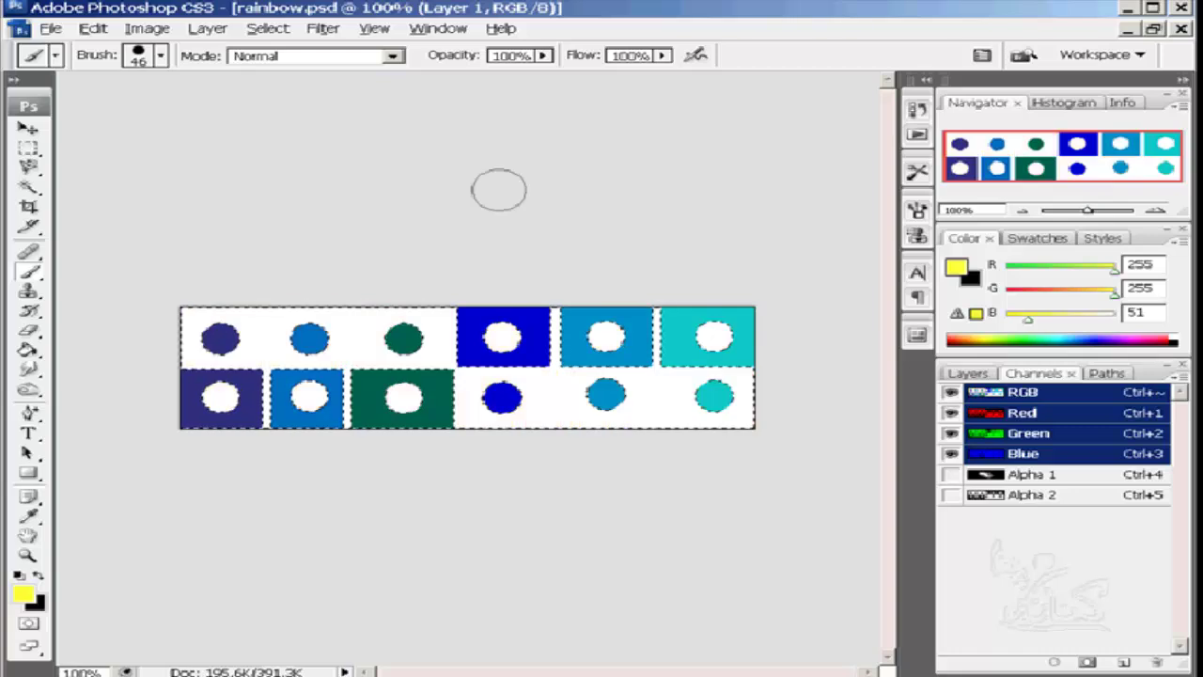
key("ctrl+z")
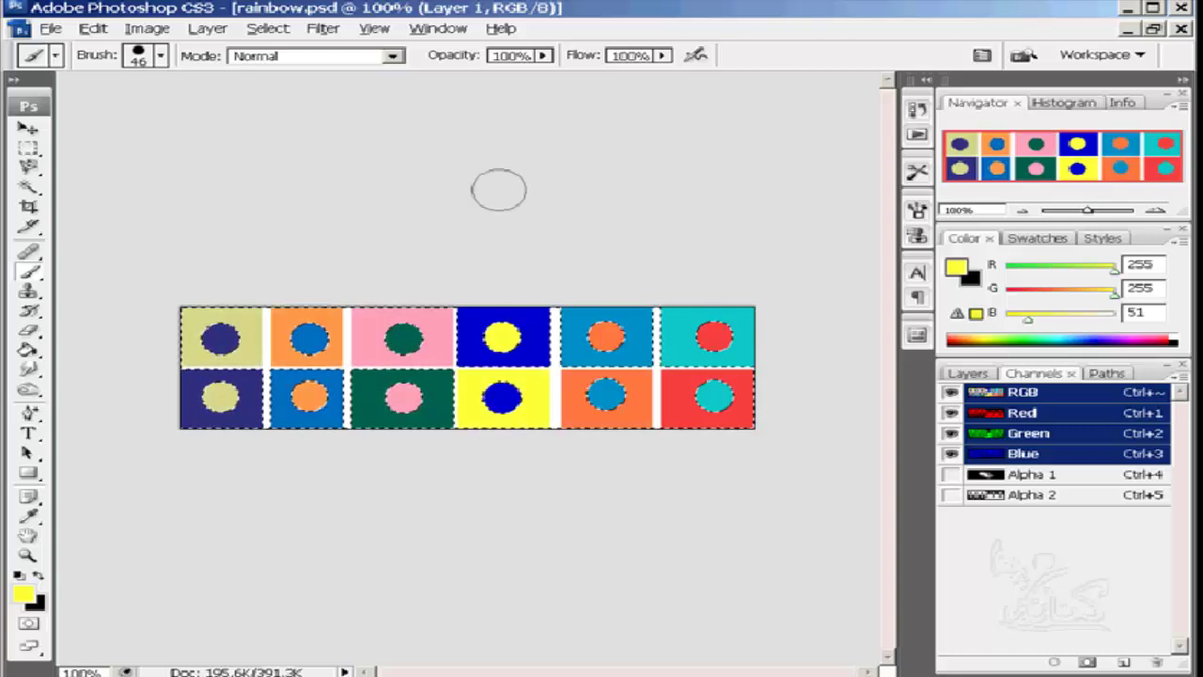